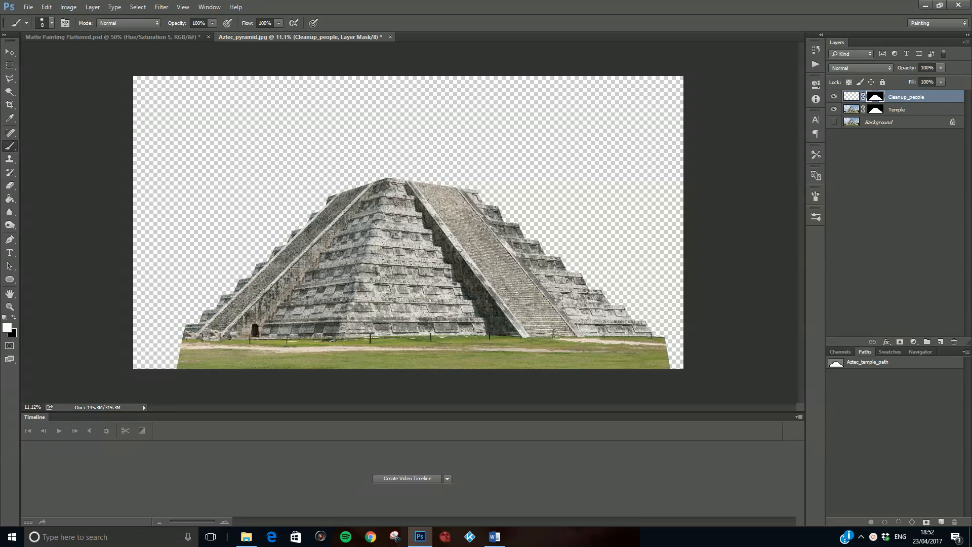
Create a new Film & Video document named Matte_Painting using the HDTV 1080p/29.97 size preset
{"action": "left_click", "coordinate": [28, 8]}
{"action": "left_click", "coordinate": [31, 17]}
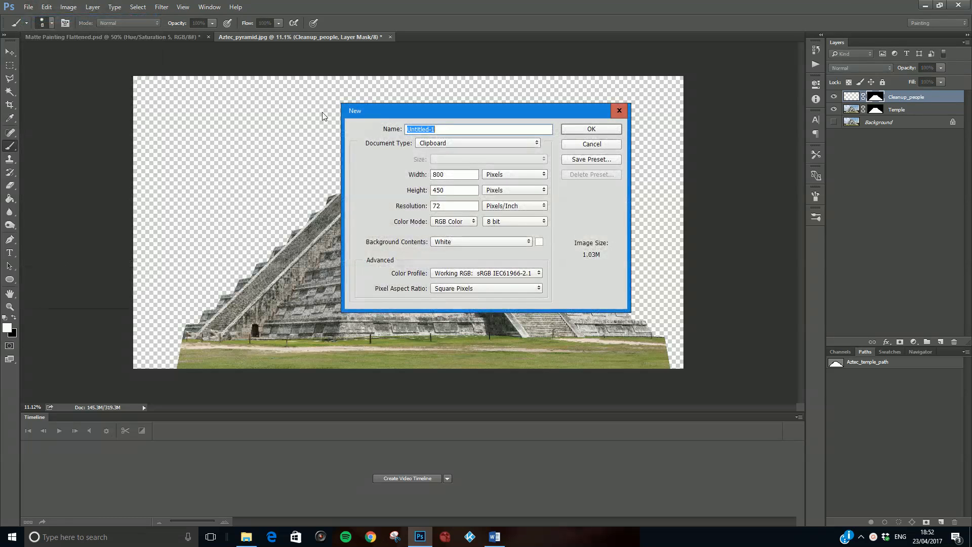
{"action": "left_click", "coordinate": [445, 143]}
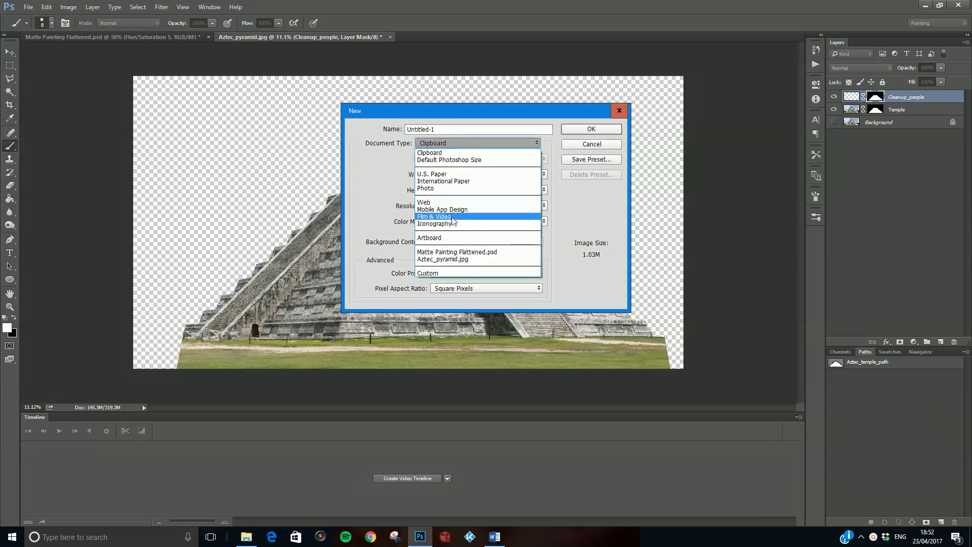
{"action": "left_click", "coordinate": [452, 217]}
{"action": "left_click", "coordinate": [458, 159]}
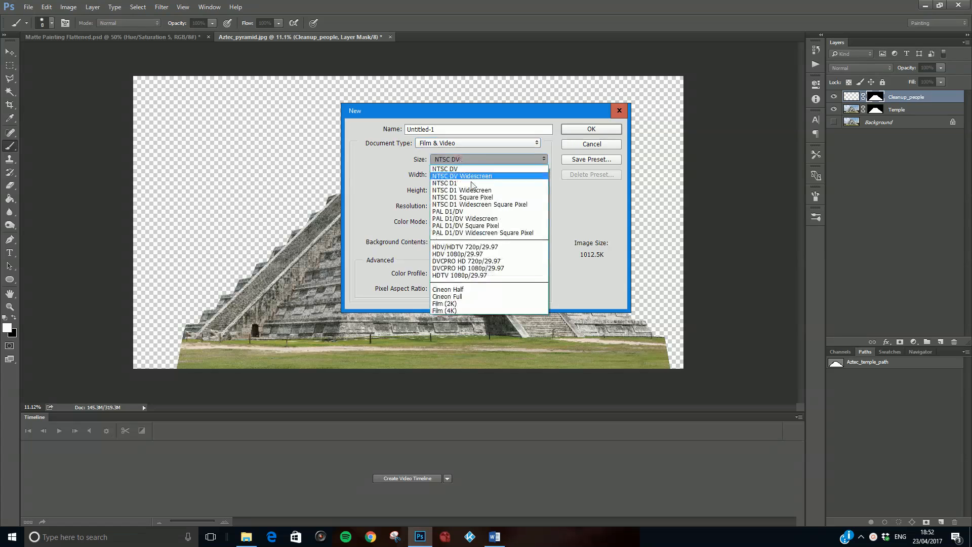
{"action": "left_click", "coordinate": [466, 275]}
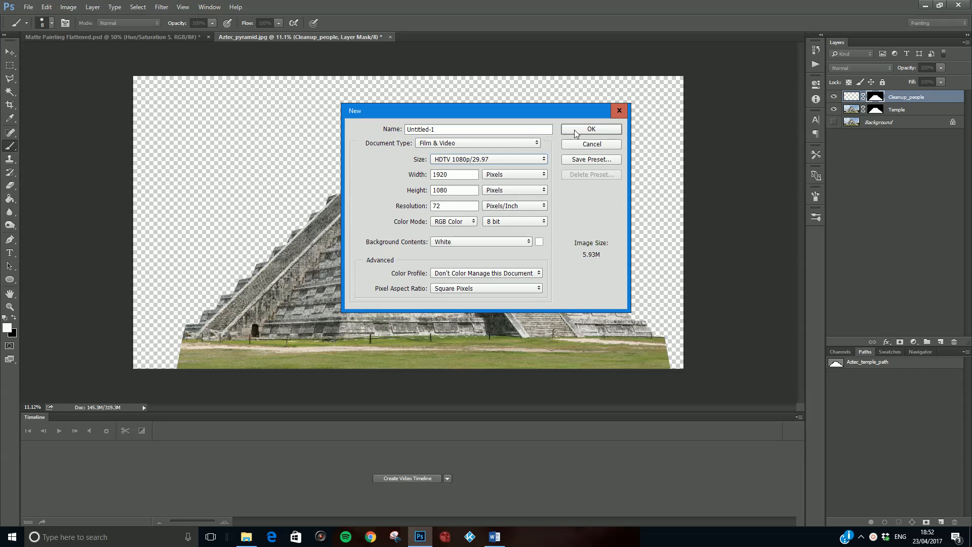
{"action": "left_click", "coordinate": [523, 127]}
{"action": "type", "text": "Matte_P"}
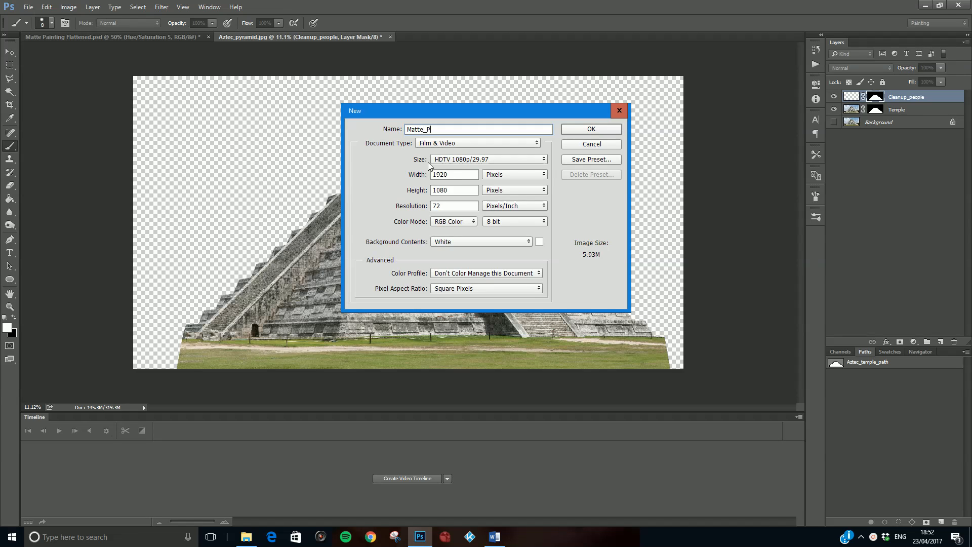
{"action": "type", "text": "ainting"}
{"action": "left_click", "coordinate": [591, 130]}
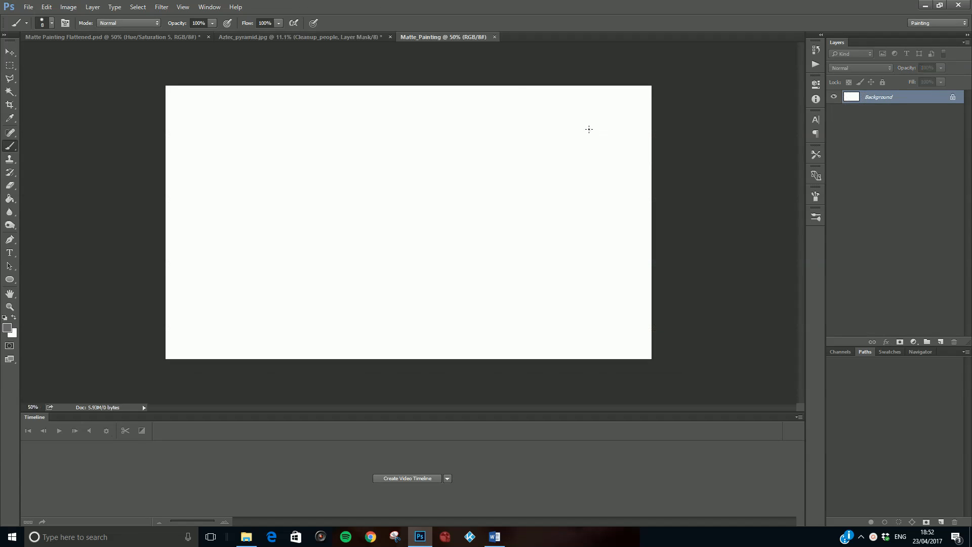
Compare the Aztec_pyramid.jpg document with the blank Matte_Painting canvas, ending on the pyramid document
{"action": "left_click", "coordinate": [306, 37]}
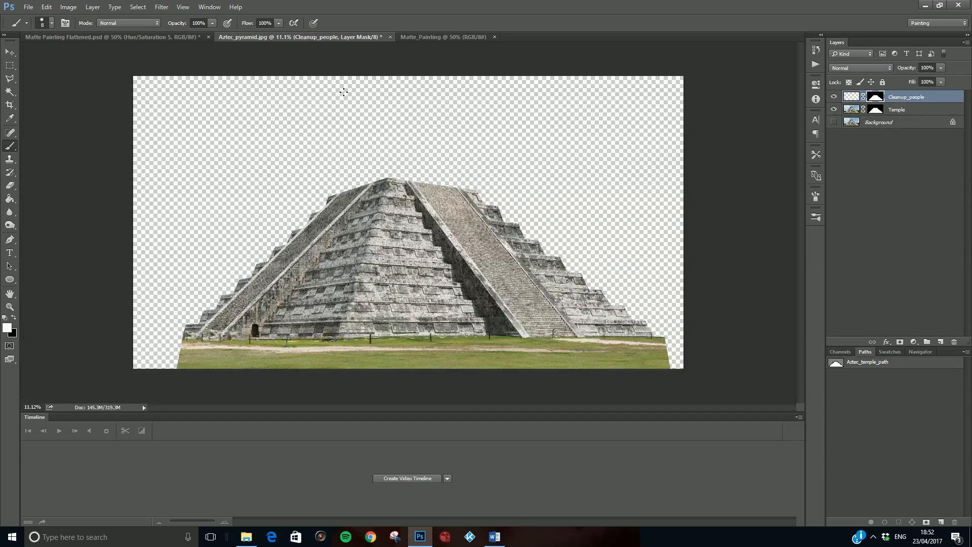
{"action": "left_click", "coordinate": [441, 37]}
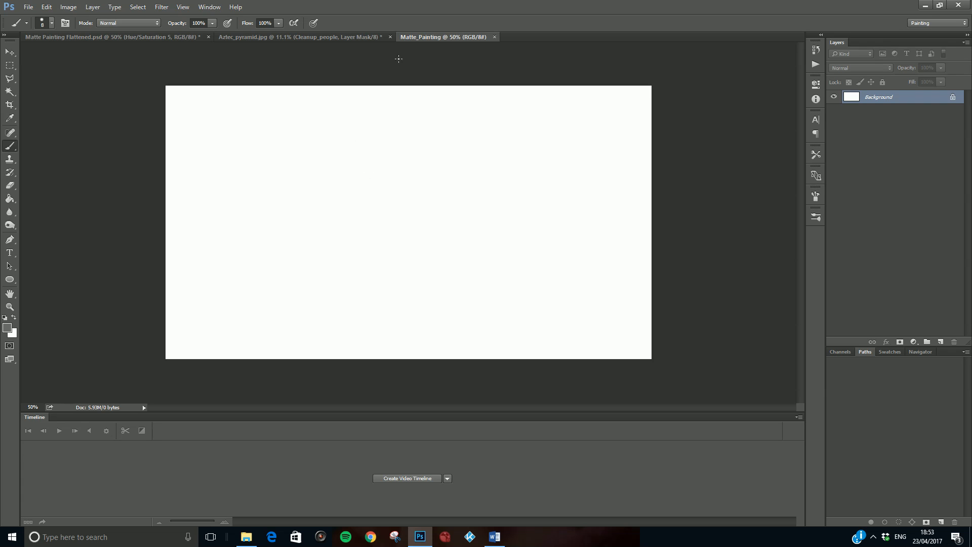
{"action": "left_click", "coordinate": [331, 36]}
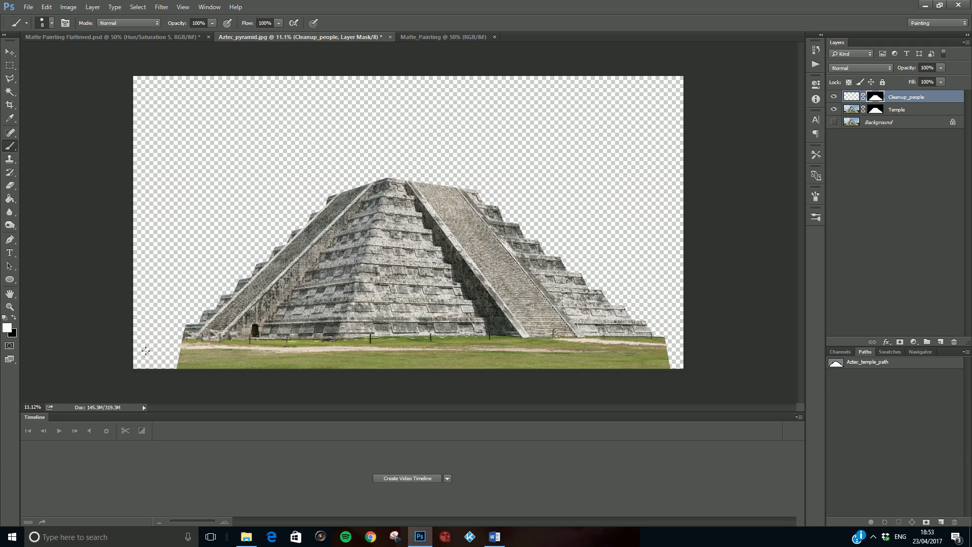
{"action": "left_click", "coordinate": [419, 37]}
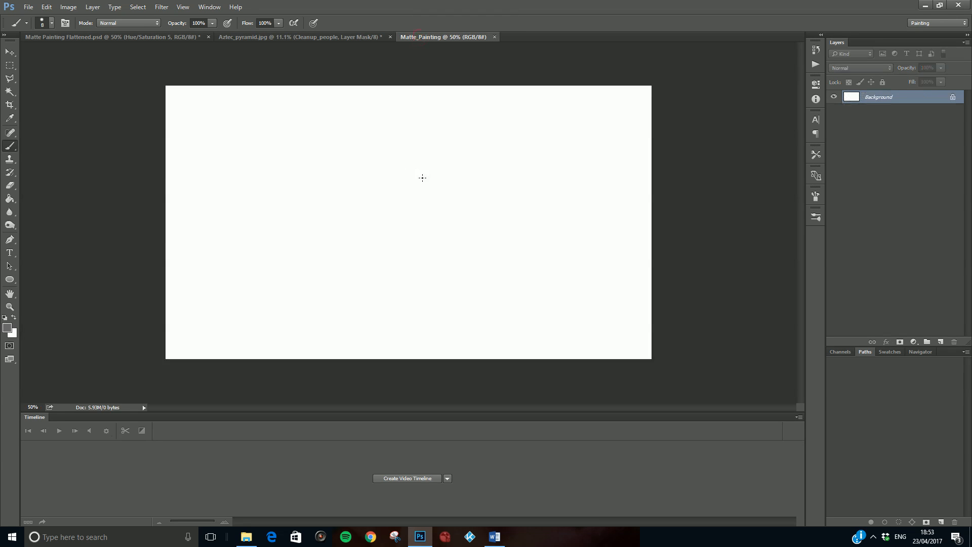
{"action": "left_click", "coordinate": [318, 36]}
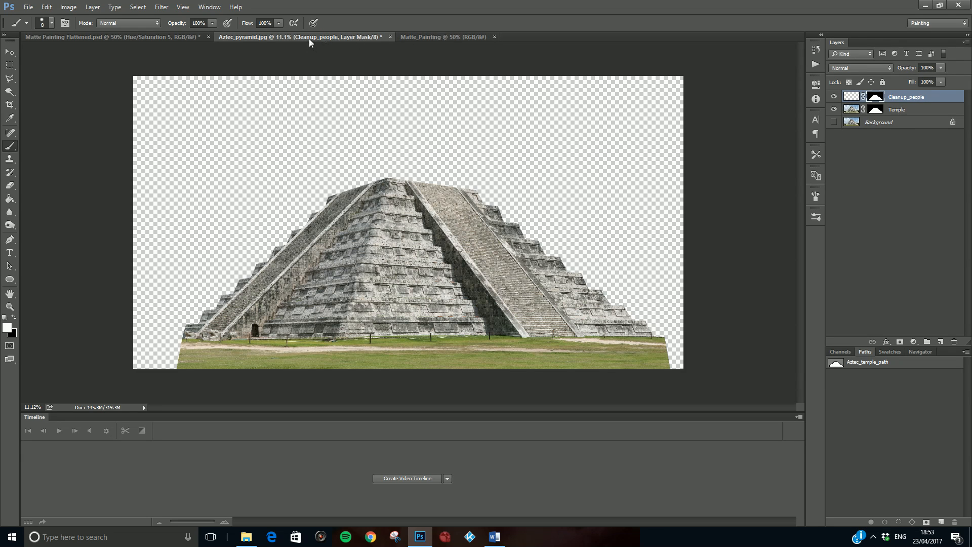
{"action": "mouse_move", "coordinate": [311, 35]}
{"action": "left_mouse_down"}
{"action": "mouse_move", "coordinate": [306, 65]}
{"action": "mouse_move", "coordinate": [248, 150]}
{"action": "mouse_move", "coordinate": [241, 257]}
{"action": "left_mouse_up"}
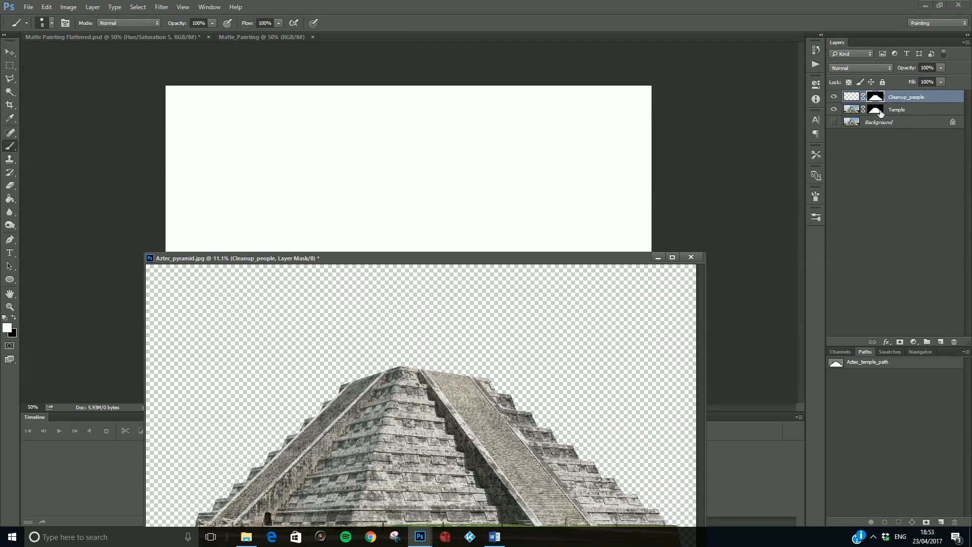
{"action": "left_click_drag", "start_coordinate": [574, 262], "coordinate": [655, 45]}
{"action": "left_click_drag", "start_coordinate": [457, 36], "coordinate": [423, 66]}
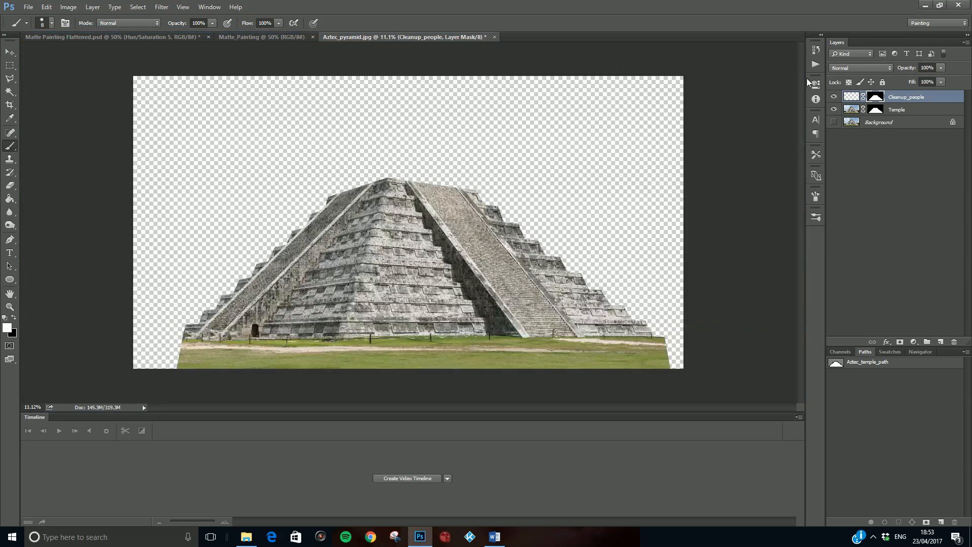
Group the Cleanup_people and Temple layers of the pyramid document and name the group Temple
{"action": "left_click", "coordinate": [900, 109], "text": "shift"}
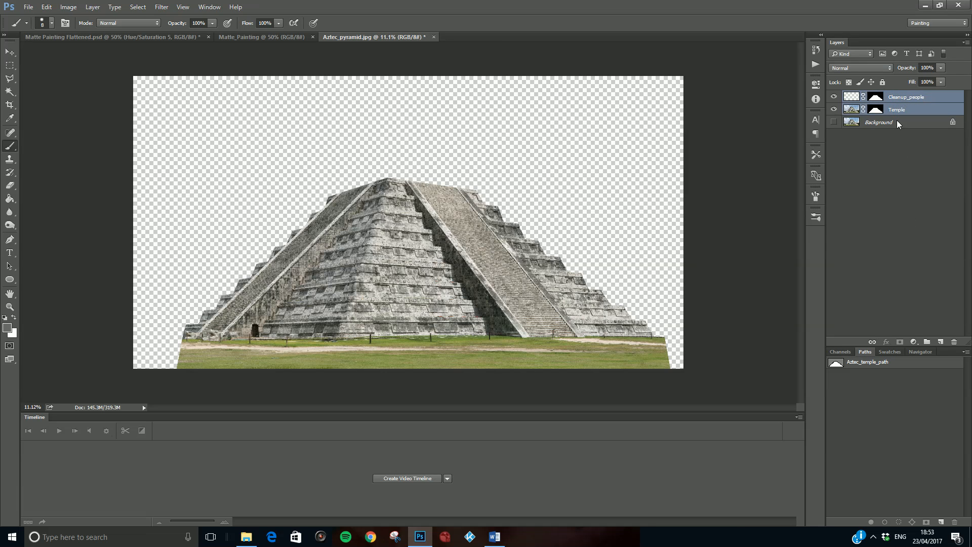
{"action": "left_click", "coordinate": [927, 342]}
{"action": "double_click", "coordinate": [877, 96]}
{"action": "type", "text": "Temple"}
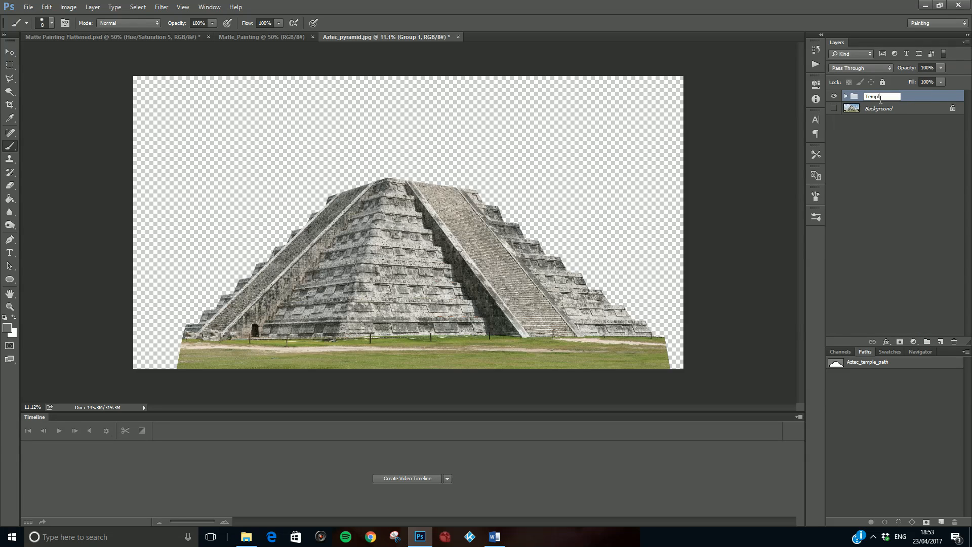
{"action": "left_click", "coordinate": [891, 139]}
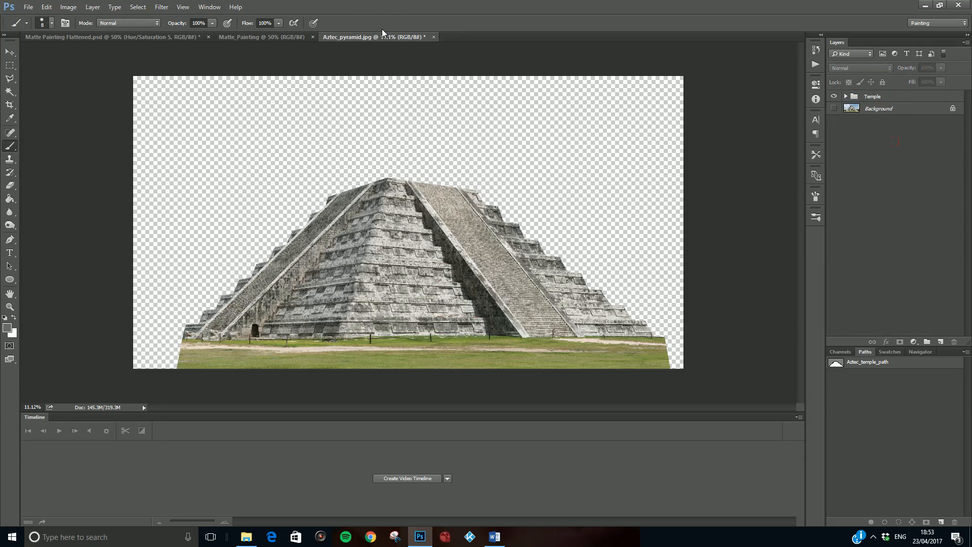
Float the Aztec_pyramid.jpg window, copy its Temple group into Matte_Painting, and minimize the floating window
{"action": "left_click_drag", "start_coordinate": [360, 36], "coordinate": [366, 178]}
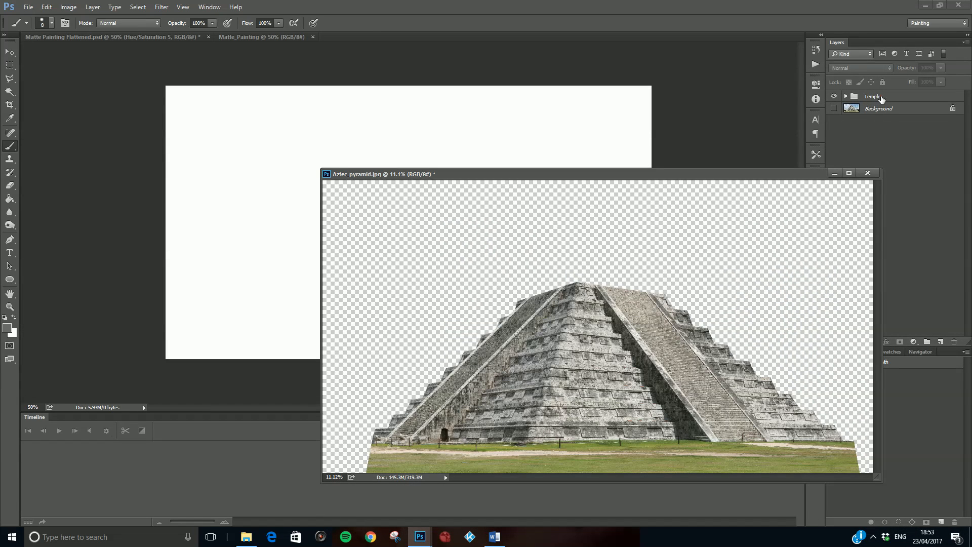
{"action": "left_click_drag", "start_coordinate": [881, 99], "coordinate": [278, 123]}
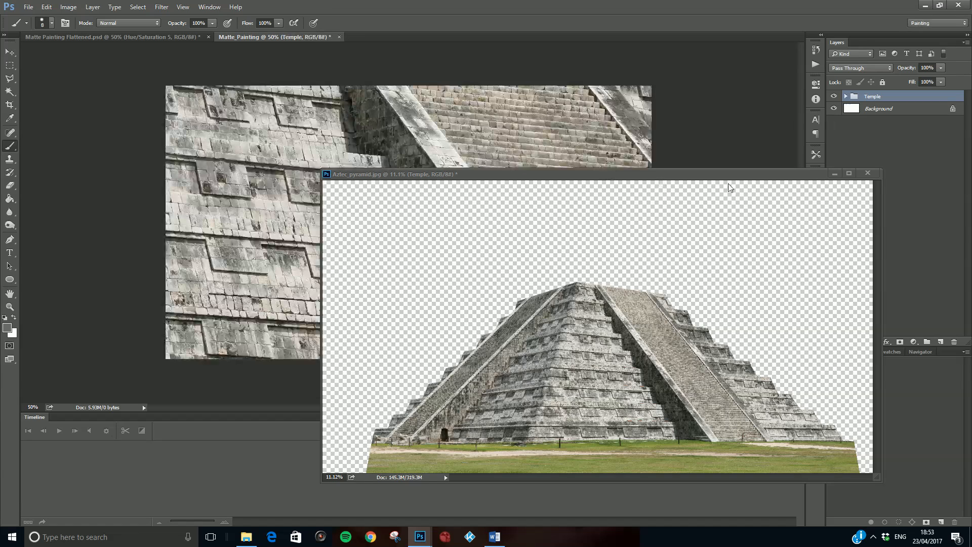
{"action": "left_click", "coordinate": [834, 174]}
Move the oversized Temple group down across the Matte_Painting canvas until the pyramid's upper-left edge shows
{"action": "left_click", "coordinate": [9, 52]}
{"action": "left_click_drag", "start_coordinate": [282, 92], "coordinate": [453, 228]}
{"action": "left_click_drag", "start_coordinate": [384, 187], "coordinate": [475, 238]}
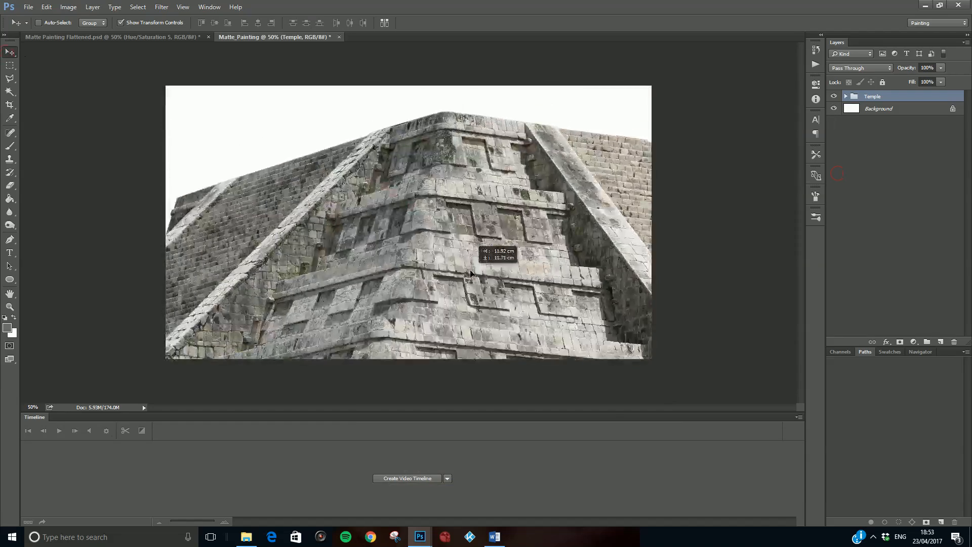
{"action": "left_click_drag", "start_coordinate": [418, 202], "coordinate": [447, 200]}
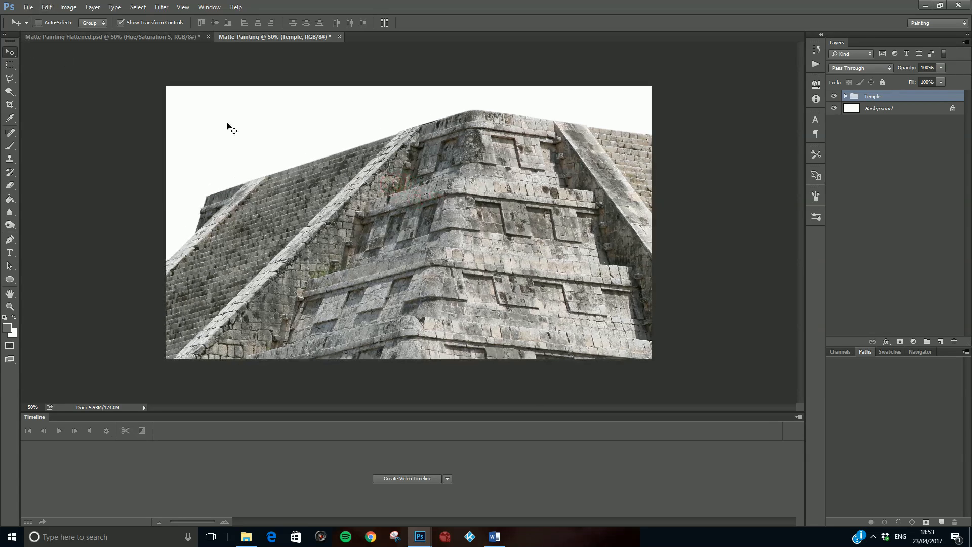
{"action": "left_click_drag", "start_coordinate": [300, 188], "coordinate": [371, 209]}
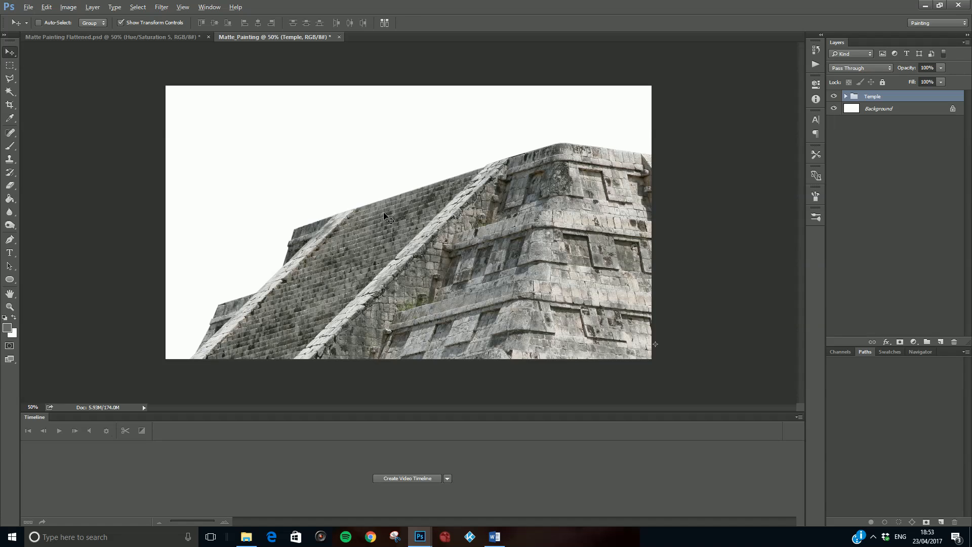
Scale the Temple group down to about 16.67% and place the pyramid over the right half of the canvas
{"action": "scroll", "coordinate": [382, 211], "scroll_direction": "down", "scroll_amount": 8}
{"action": "mouse_move", "coordinate": [435, 236]}
{"action": "left_mouse_down"}
{"action": "mouse_move", "coordinate": [411, 212]}
{"action": "mouse_move", "coordinate": [435, 238]}
{"action": "left_mouse_up"}
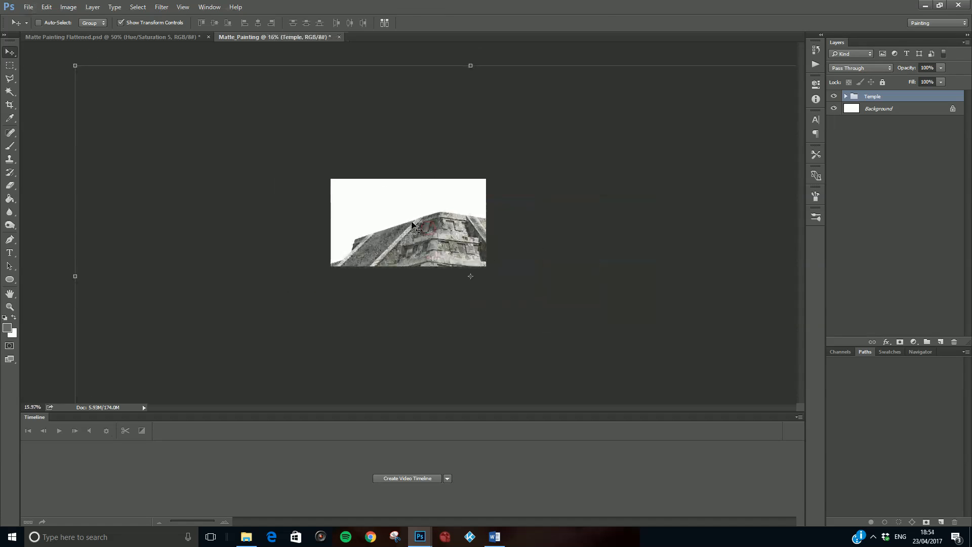
{"action": "scroll", "coordinate": [393, 210], "scroll_direction": "down", "scroll_amount": 4}
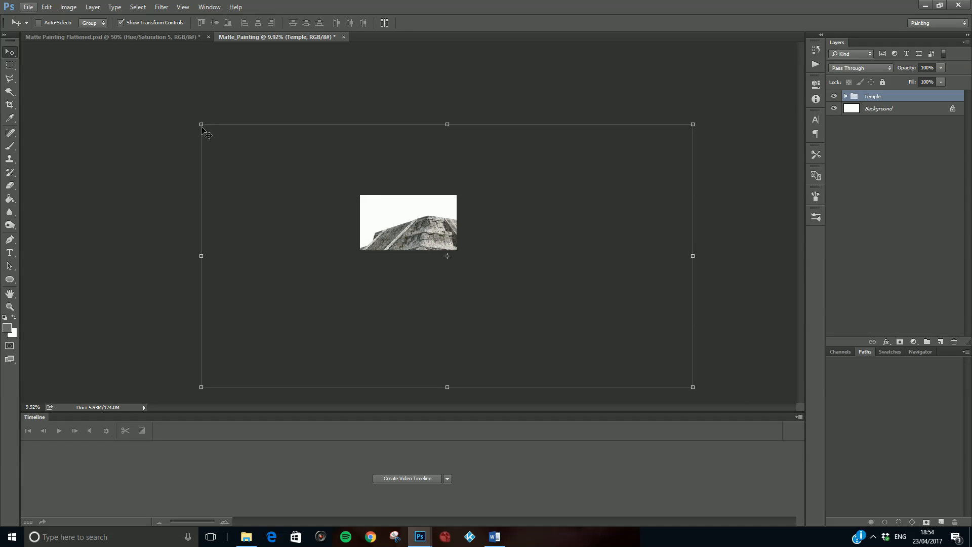
{"action": "left_click_drag", "start_coordinate": [200, 125], "coordinate": [467, 266]}
{"action": "left_click_drag", "start_coordinate": [537, 313], "coordinate": [388, 217]}
{"action": "left_click_drag", "start_coordinate": [325, 173], "coordinate": [412, 237]}
{"action": "left_click_drag", "start_coordinate": [375, 201], "coordinate": [420, 235]}
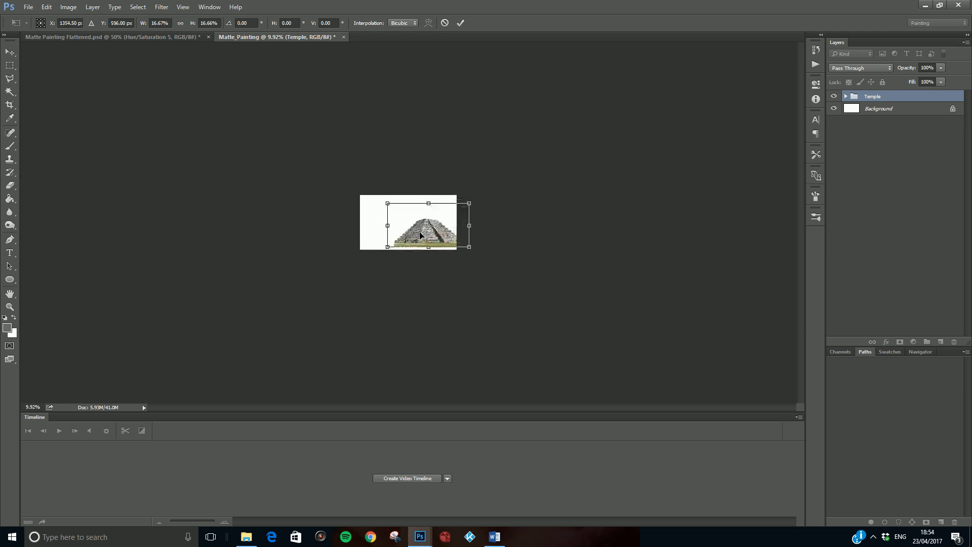
Enlarge the Temple group to about 18%, shift it slightly up and left, and commit the transform
{"action": "scroll", "coordinate": [414, 239], "scroll_direction": "up", "scroll_amount": 15}
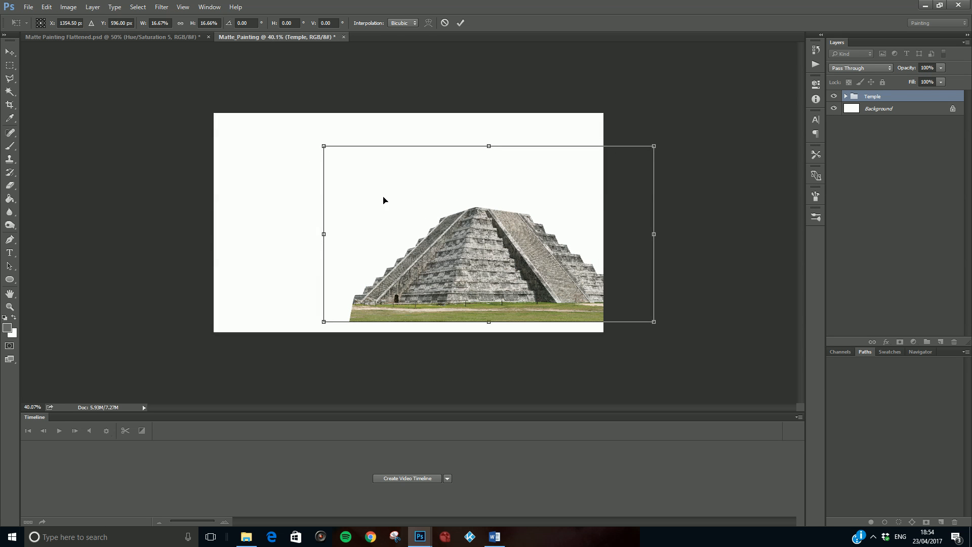
{"action": "left_click_drag", "start_coordinate": [323, 147], "coordinate": [296, 136]}
{"action": "mouse_move", "coordinate": [483, 249]}
{"action": "left_mouse_down"}
{"action": "mouse_move", "coordinate": [452, 235]}
{"action": "mouse_move", "coordinate": [468, 241]}
{"action": "left_mouse_up"}
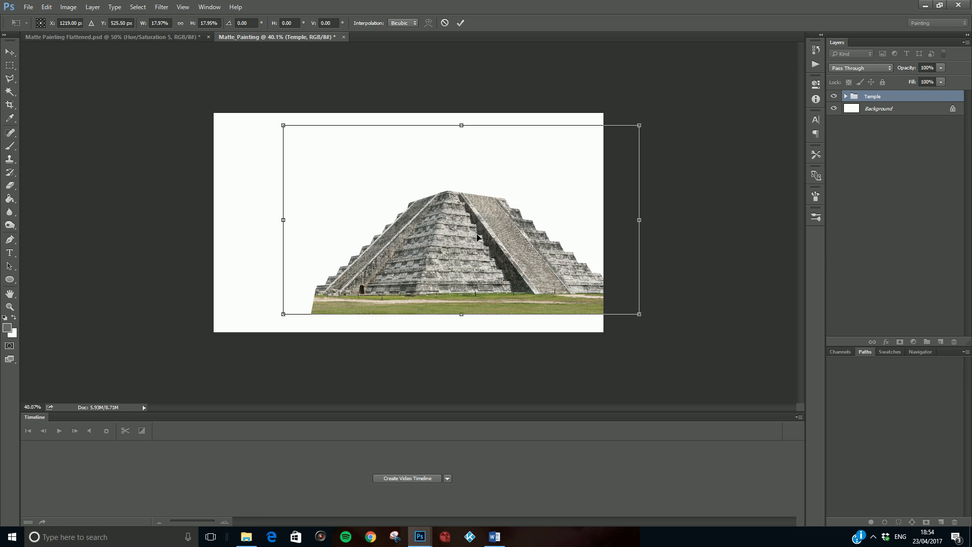
{"action": "key", "text": "Return"}
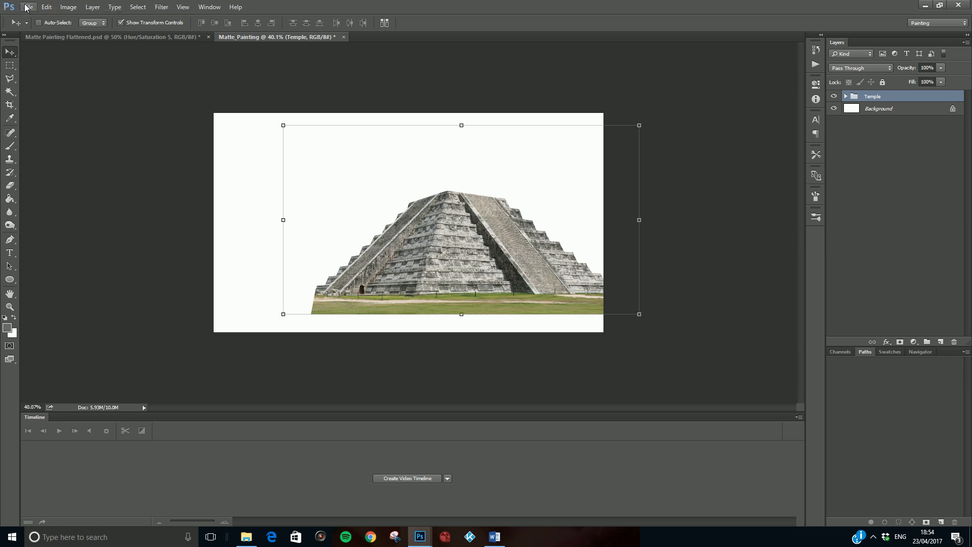
Open the james_bond_island photo from the Source Images folder
{"action": "left_click", "coordinate": [26, 7]}
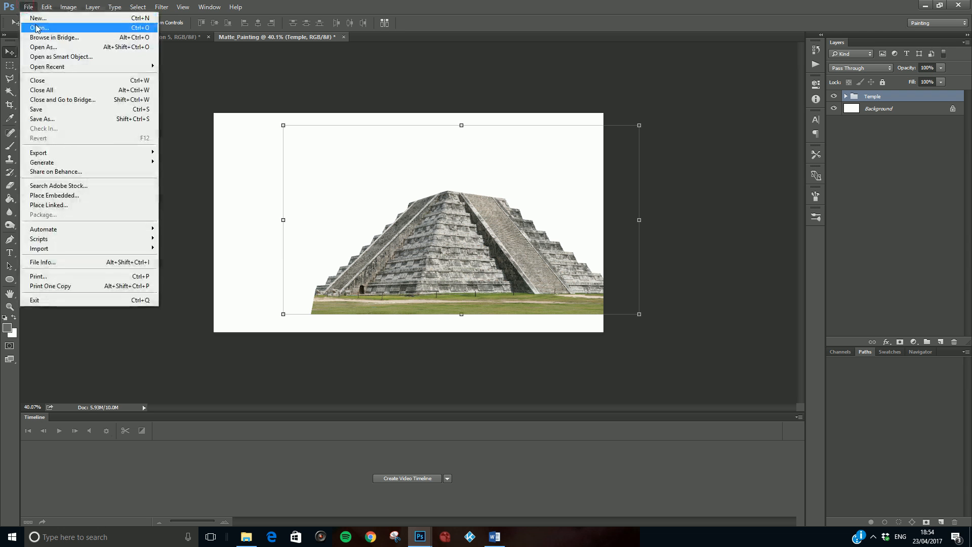
{"action": "left_click", "coordinate": [37, 28]}
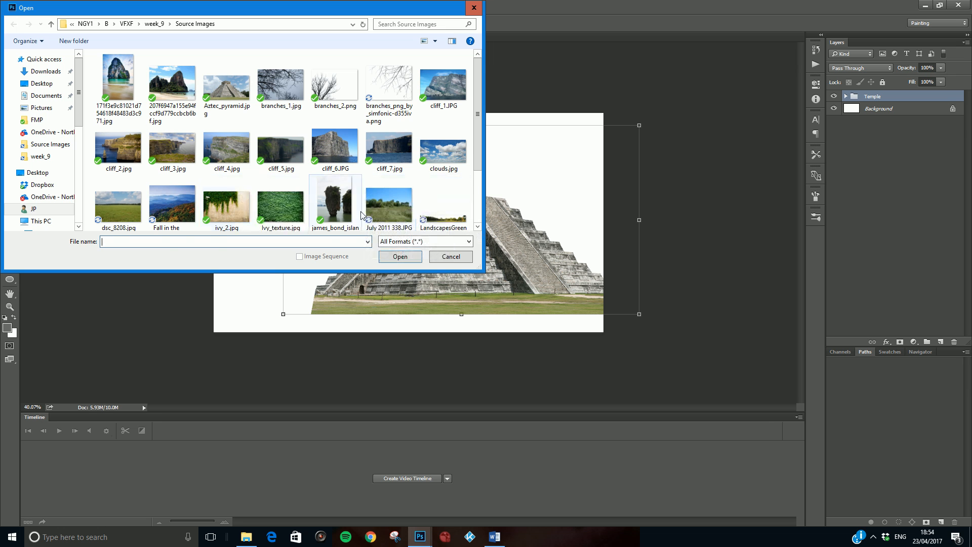
{"action": "left_click", "coordinate": [335, 205]}
{"action": "left_click", "coordinate": [399, 256]}
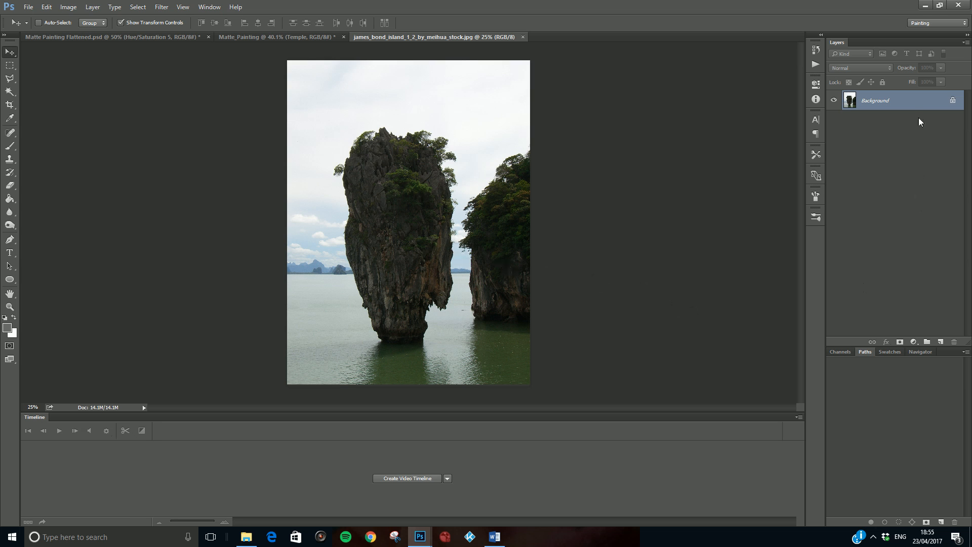
Duplicate the island photo's Background layer and hide the original
{"action": "left_click_drag", "start_coordinate": [907, 101], "coordinate": [941, 340]}
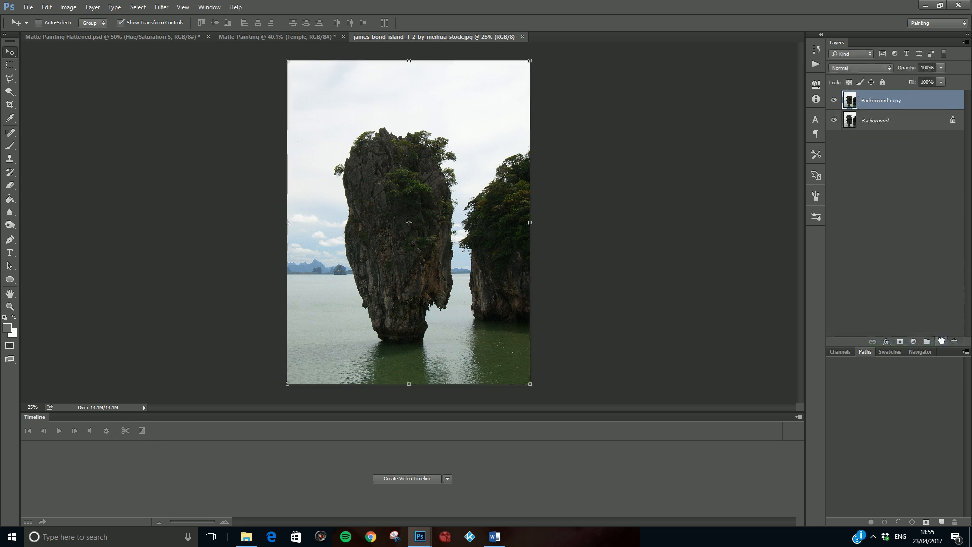
{"action": "left_click", "coordinate": [834, 121]}
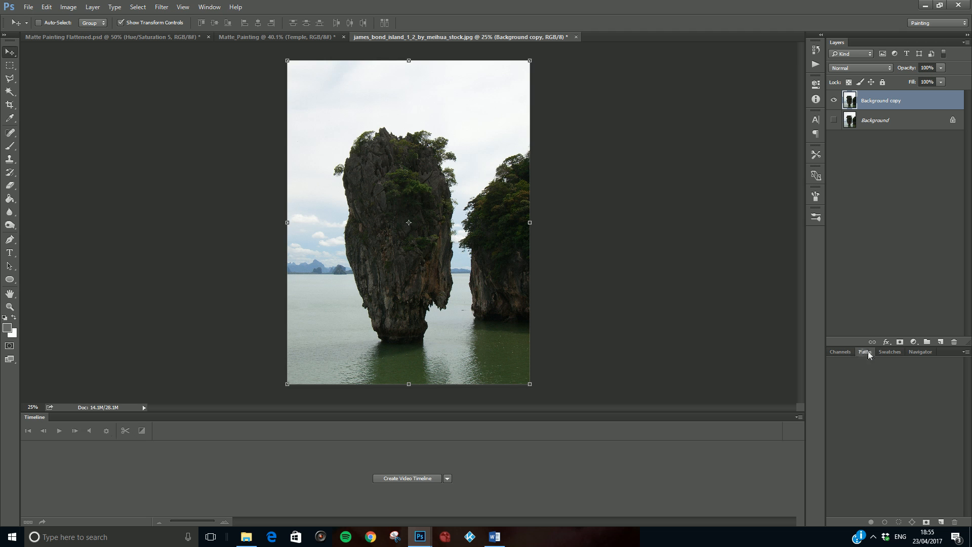
Compare the Red, Green and Blue channels of the island photo for contrast between the rocks and the sky
{"action": "left_click", "coordinate": [841, 352]}
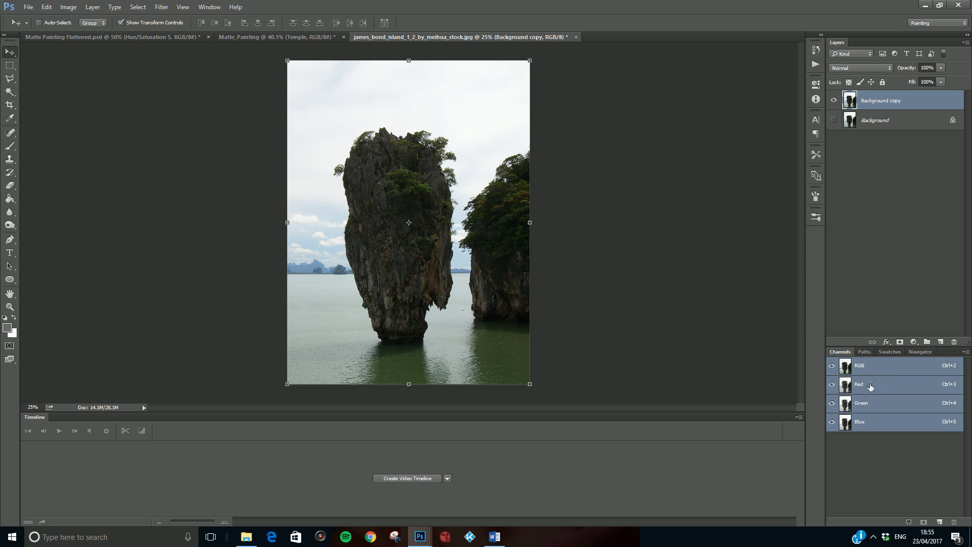
{"action": "left_click", "coordinate": [868, 429]}
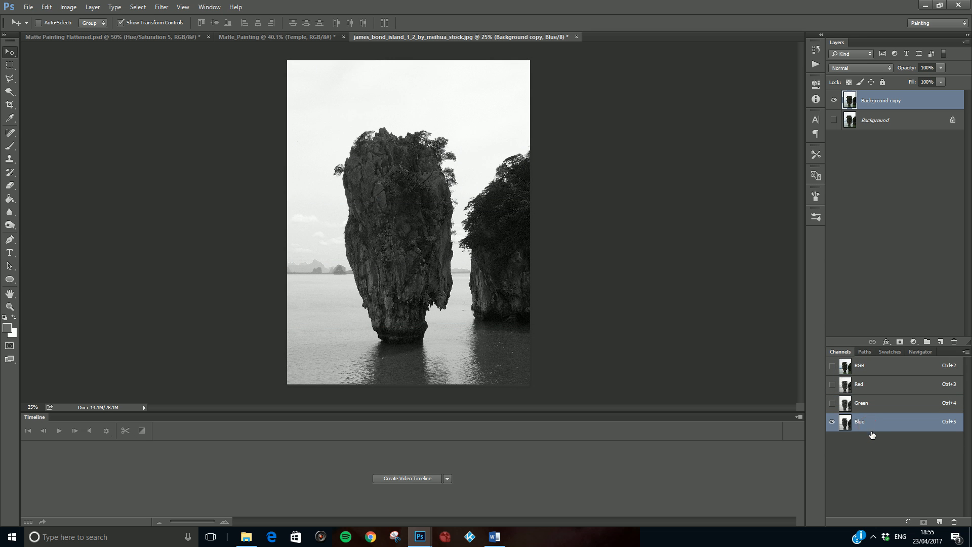
{"action": "left_click", "coordinate": [864, 405]}
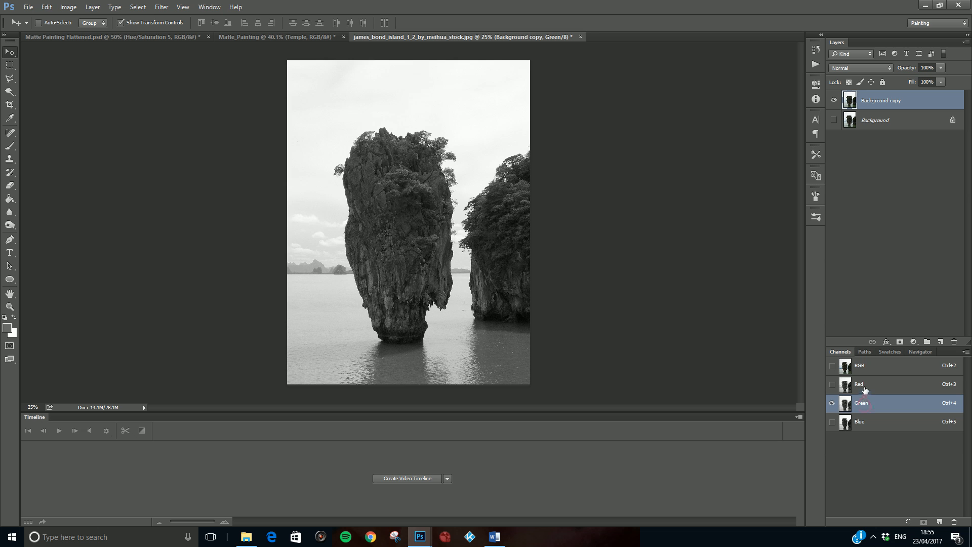
{"action": "left_click", "coordinate": [864, 386]}
{"action": "left_click", "coordinate": [865, 405]}
{"action": "left_click", "coordinate": [867, 422]}
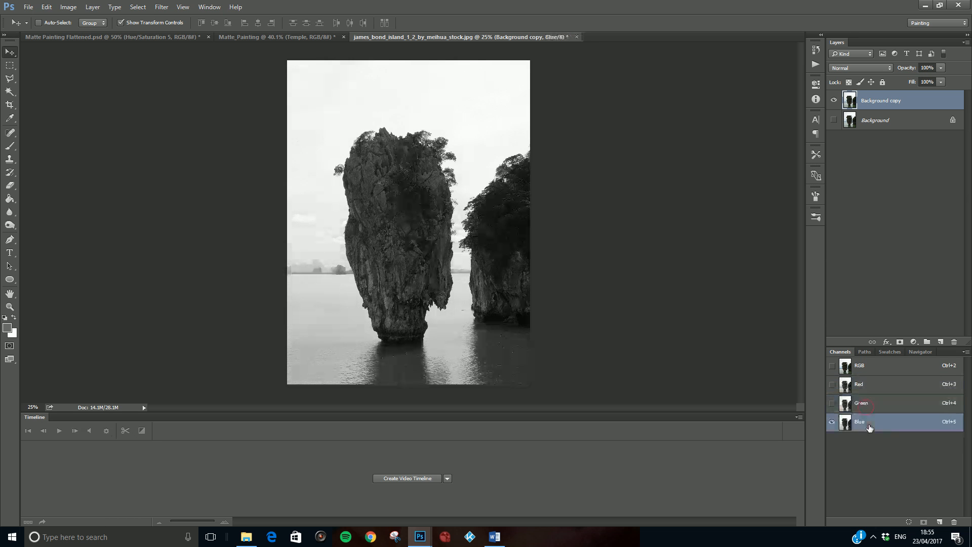
{"action": "left_click", "coordinate": [865, 408]}
{"action": "left_click", "coordinate": [864, 388]}
{"action": "left_click", "coordinate": [867, 406]}
{"action": "left_click", "coordinate": [868, 424]}
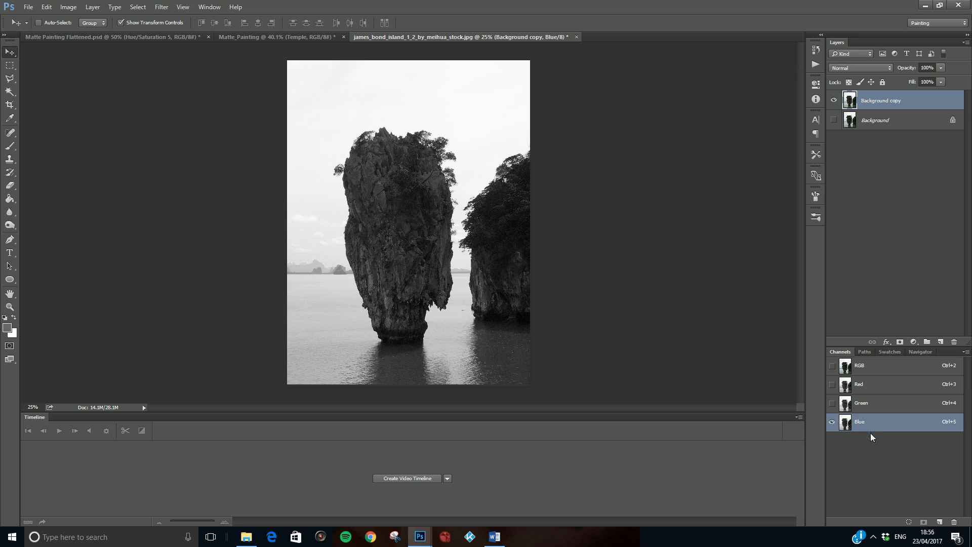
{"action": "left_click", "coordinate": [865, 404]}
{"action": "left_click", "coordinate": [870, 389]}
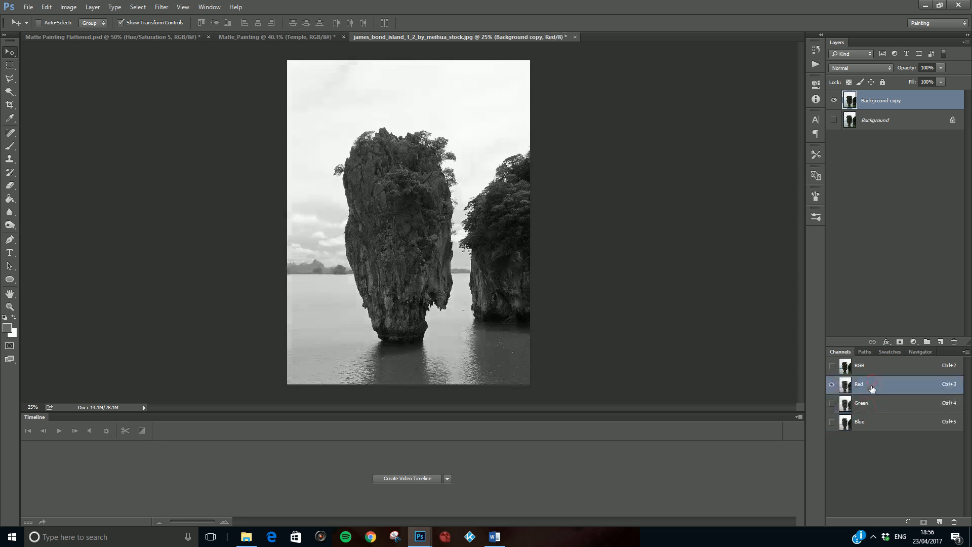
{"action": "left_click", "coordinate": [871, 411]}
{"action": "left_click", "coordinate": [871, 424]}
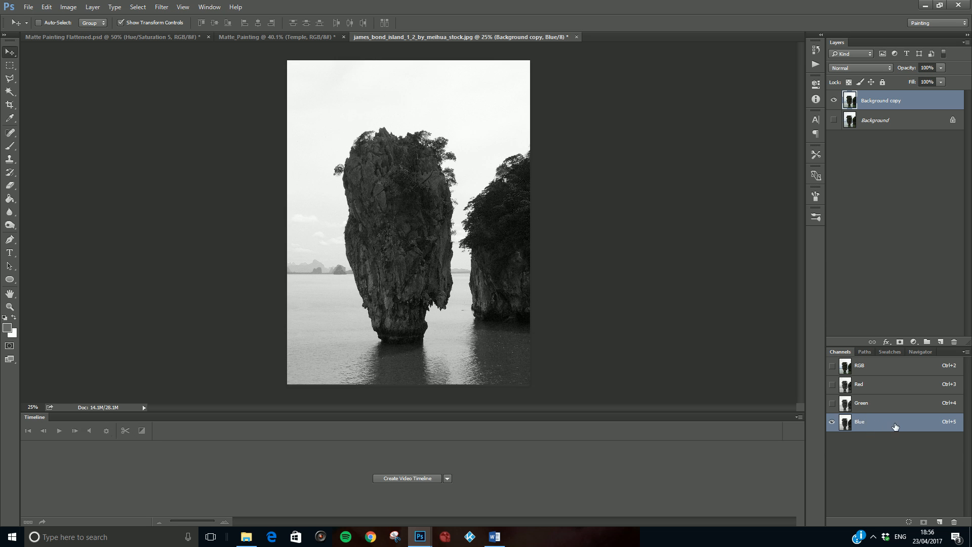
Duplicate the Blue channel and rename the copy Alpha_masking_BC
{"action": "left_click_drag", "start_coordinate": [896, 426], "coordinate": [938, 521]}
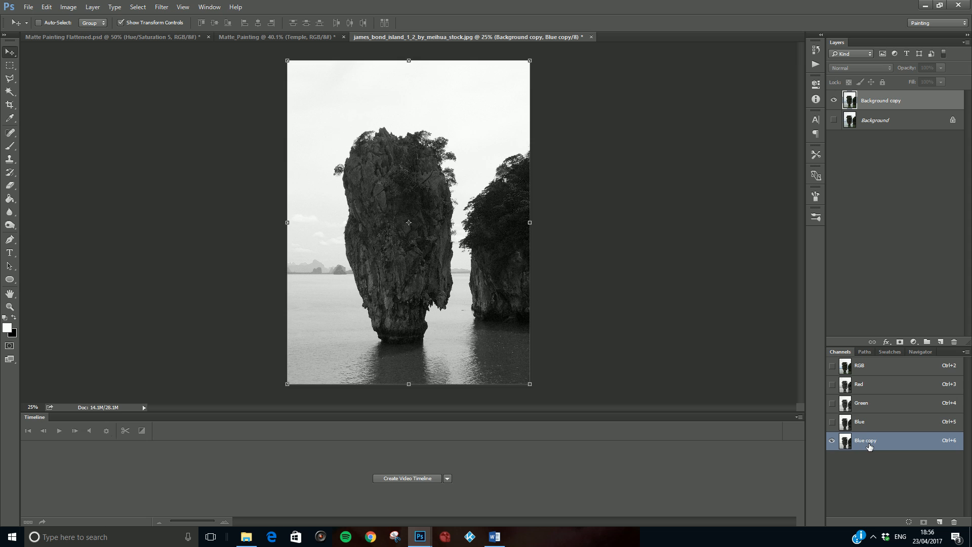
{"action": "left_click", "coordinate": [865, 429]}
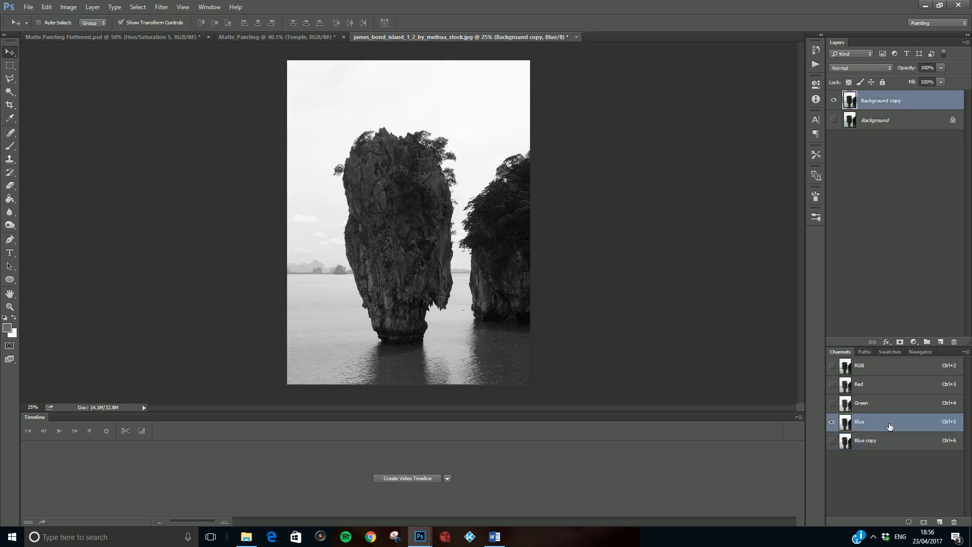
{"action": "left_click", "coordinate": [874, 445]}
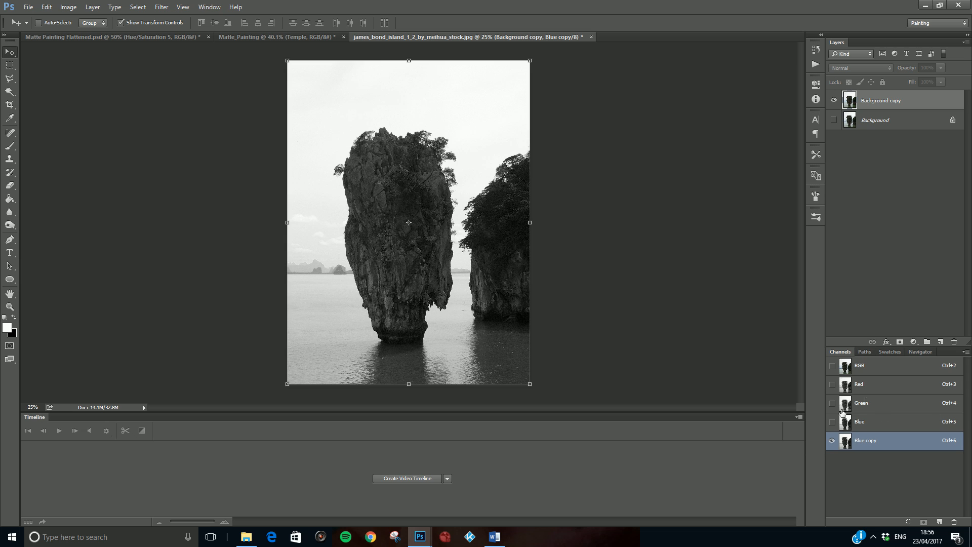
{"action": "double_click", "coordinate": [866, 440]}
{"action": "type", "text": "Alpha_masking_BC"}
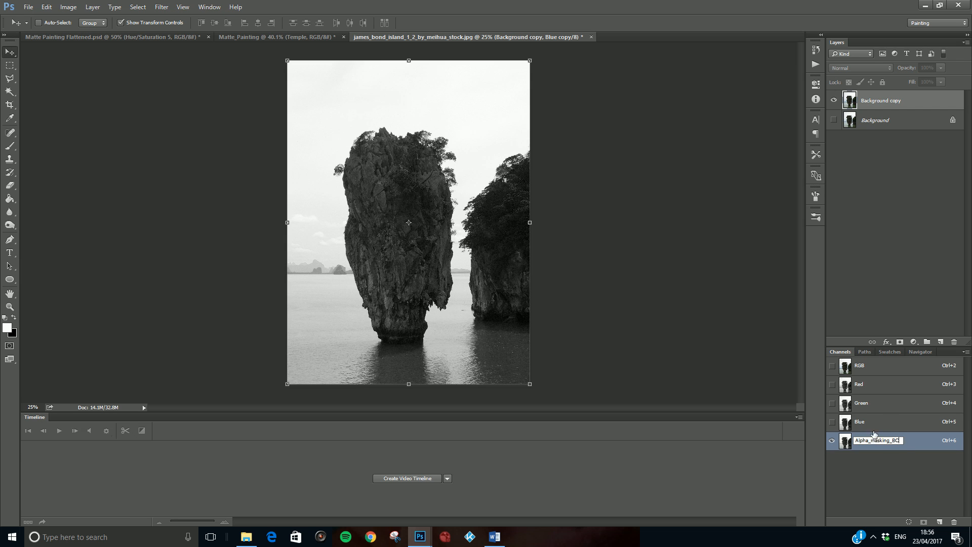
{"action": "left_click", "coordinate": [921, 487]}
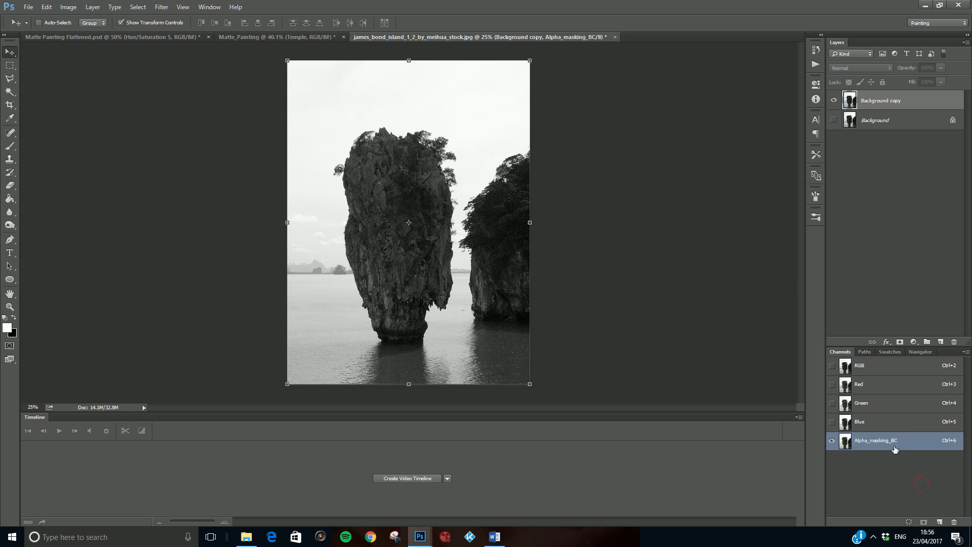
Start a Levels adjustment on the Alpha_masking_BC channel and lower the white input level to 180
{"action": "left_click", "coordinate": [73, 8]}
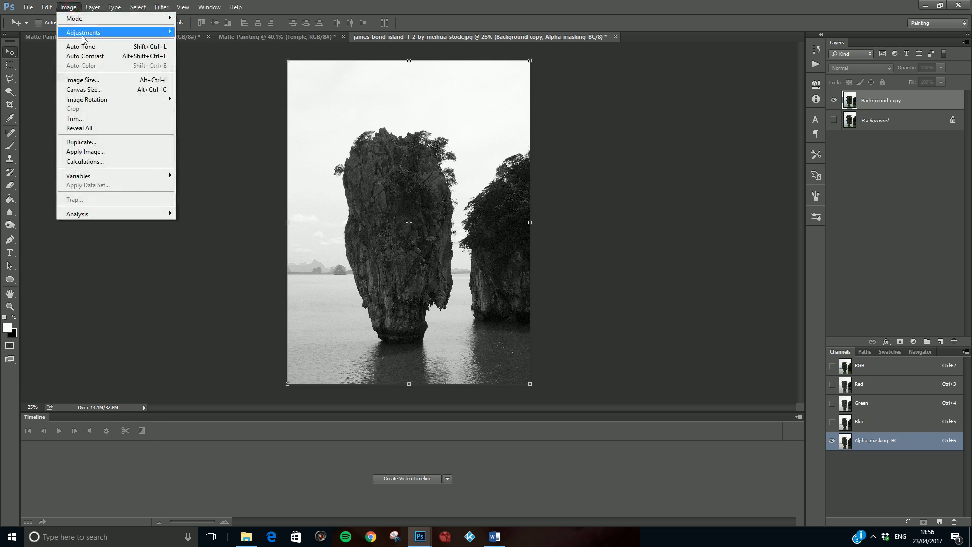
{"action": "mouse_move", "coordinate": [83, 36]}
{"action": "left_click", "coordinate": [193, 43]}
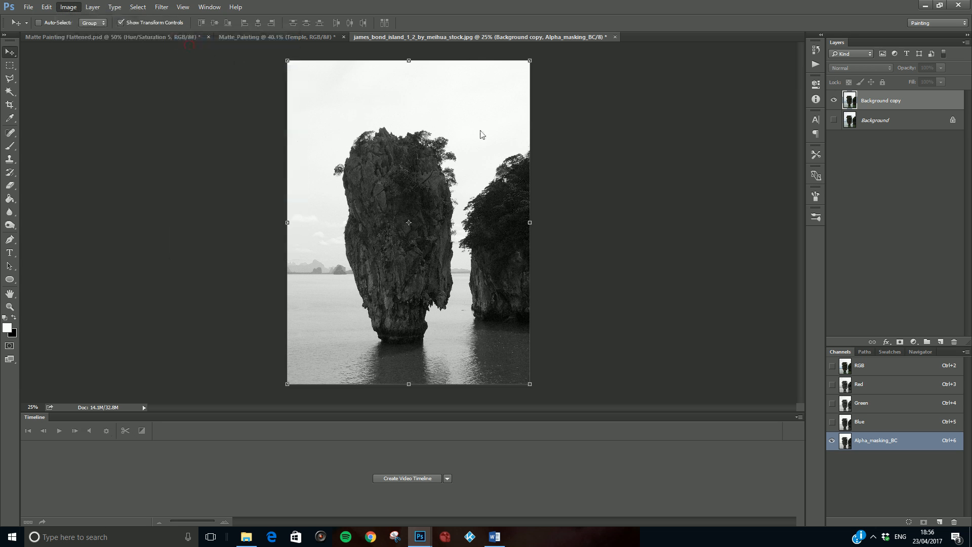
{"action": "left_click_drag", "start_coordinate": [714, 163], "coordinate": [614, 96]}
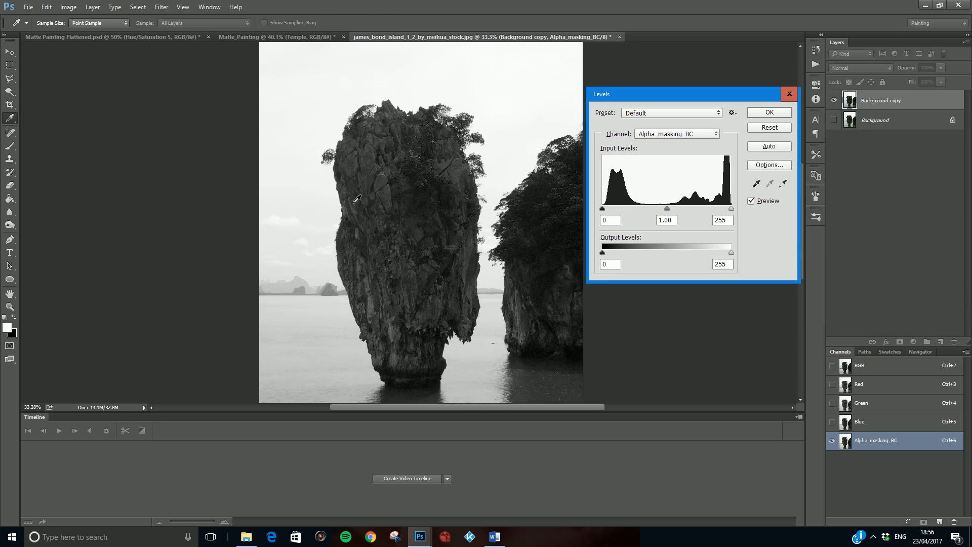
{"action": "scroll", "coordinate": [364, 207], "scroll_direction": "up", "scroll_amount": 2}
{"action": "scroll", "coordinate": [324, 157], "scroll_direction": "up", "scroll_amount": 1}
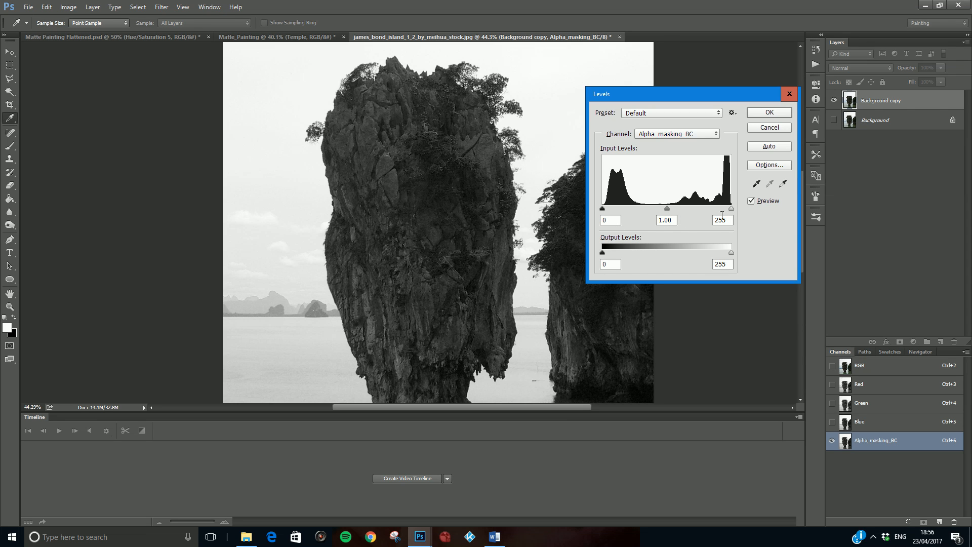
{"action": "left_click_drag", "start_coordinate": [730, 208], "coordinate": [696, 208]}
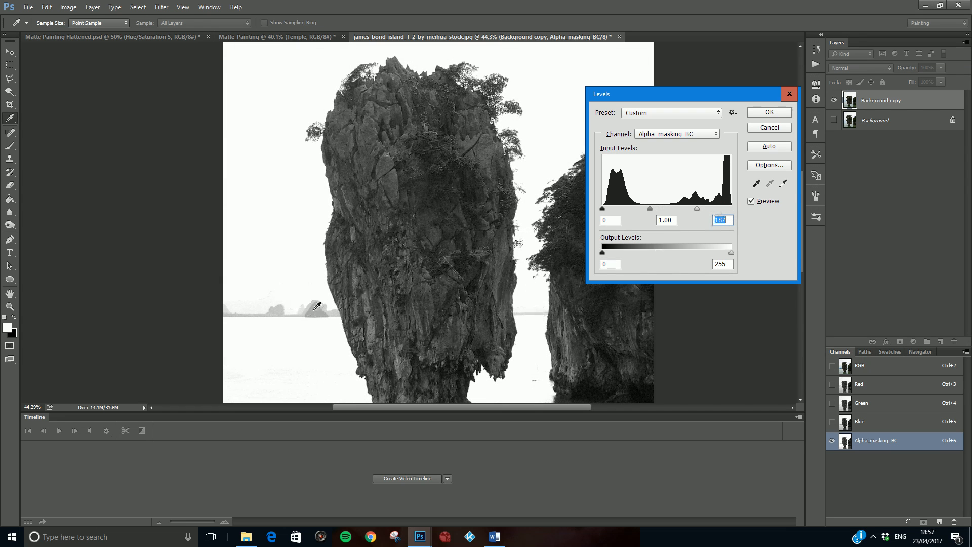
{"action": "left_click_drag", "start_coordinate": [697, 208], "coordinate": [693, 210]}
Set the black input level to 69 and the midtones to 1.34, then apply Levels and compare with the Blue channel
{"action": "left_click_drag", "start_coordinate": [603, 208], "coordinate": [665, 222]}
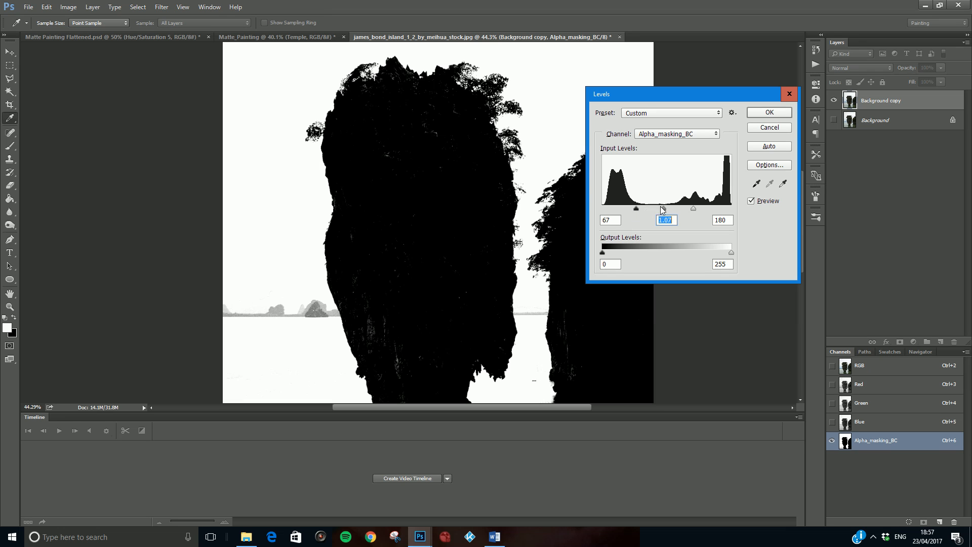
{"action": "left_click_drag", "start_coordinate": [665, 215], "coordinate": [709, 223]}
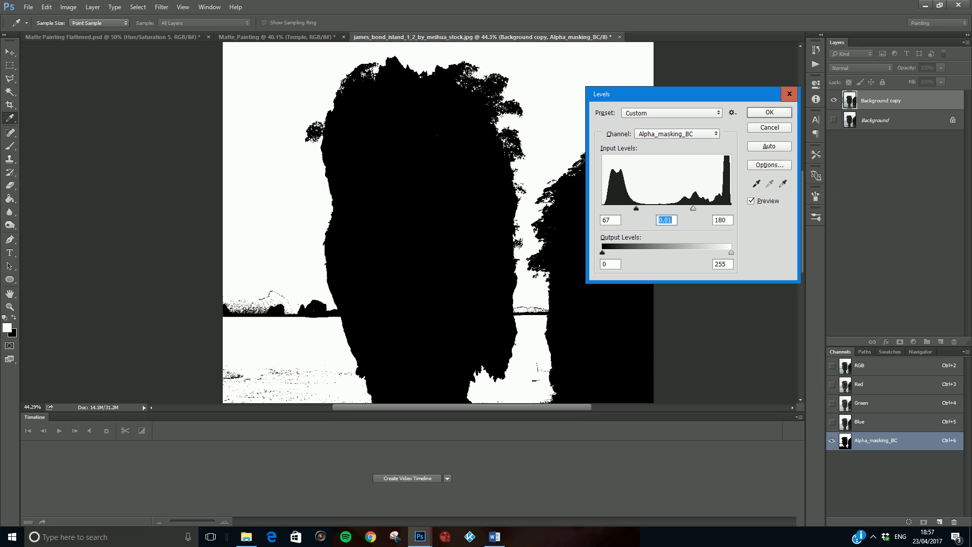
{"action": "left_click_drag", "start_coordinate": [692, 213], "coordinate": [651, 212]}
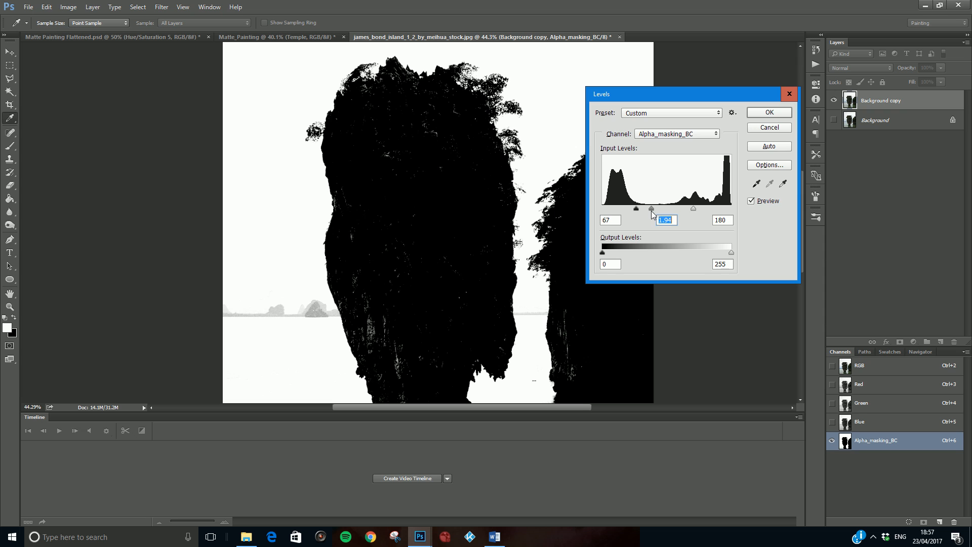
{"action": "left_click_drag", "start_coordinate": [636, 210], "coordinate": [659, 209]}
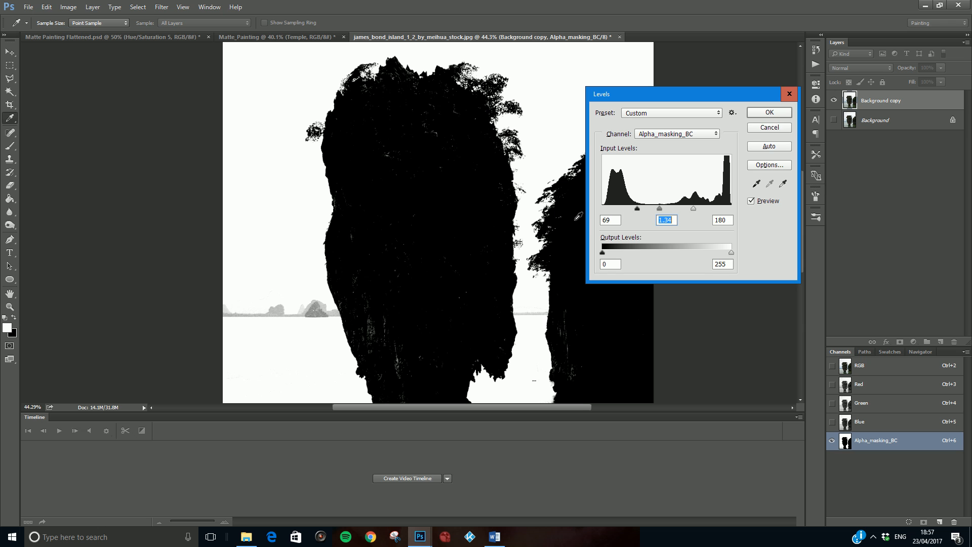
{"action": "left_click", "coordinate": [771, 116]}
{"action": "key", "text": "v"}
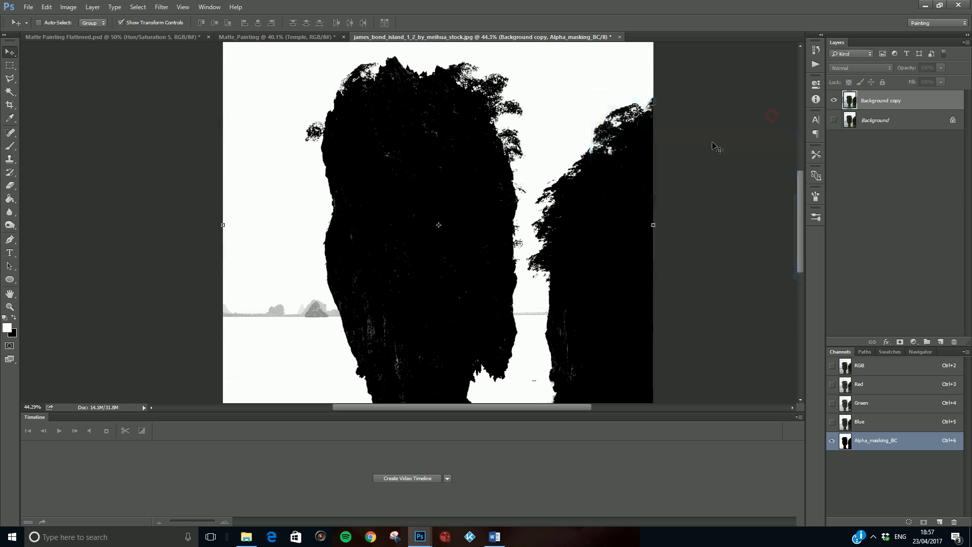
{"action": "key", "text": "ctrl+0"}
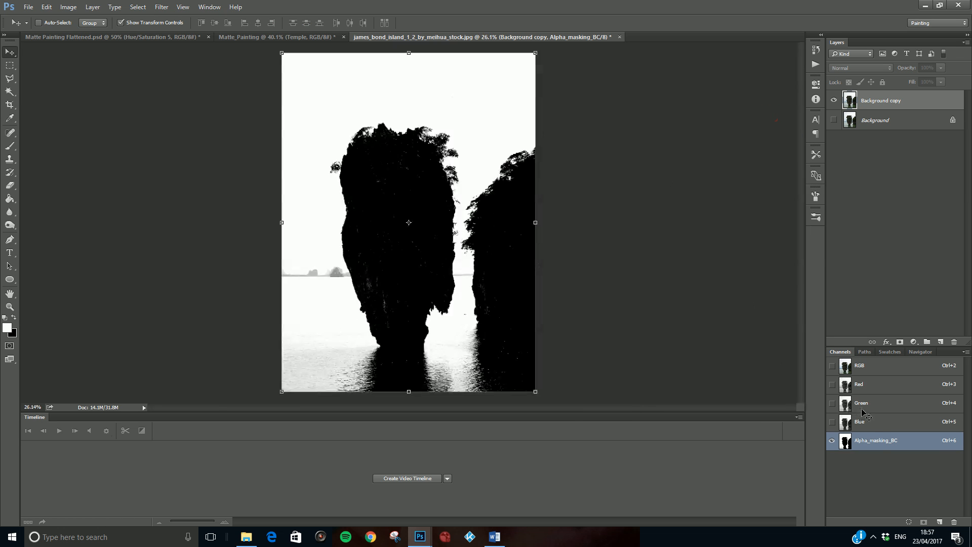
{"action": "left_click", "coordinate": [877, 430]}
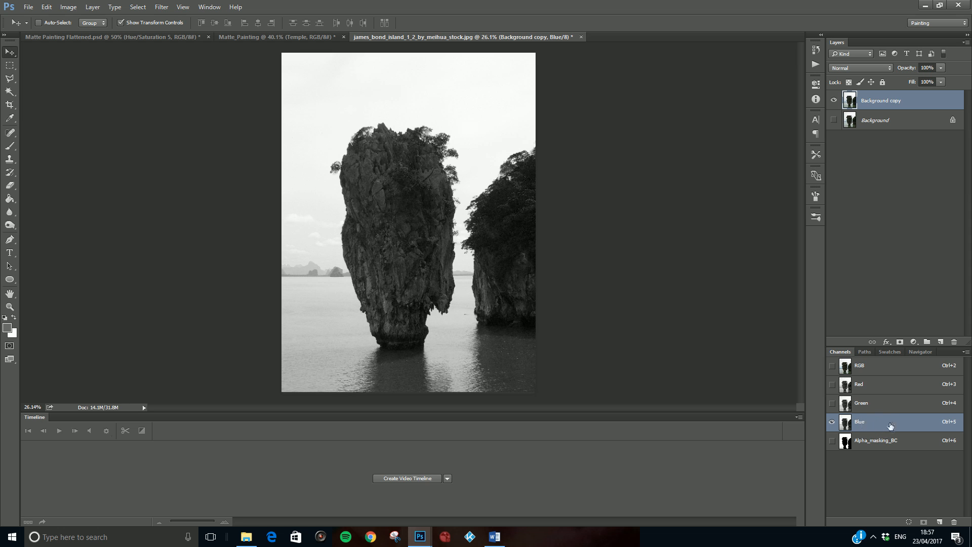
{"action": "left_click", "coordinate": [872, 441]}
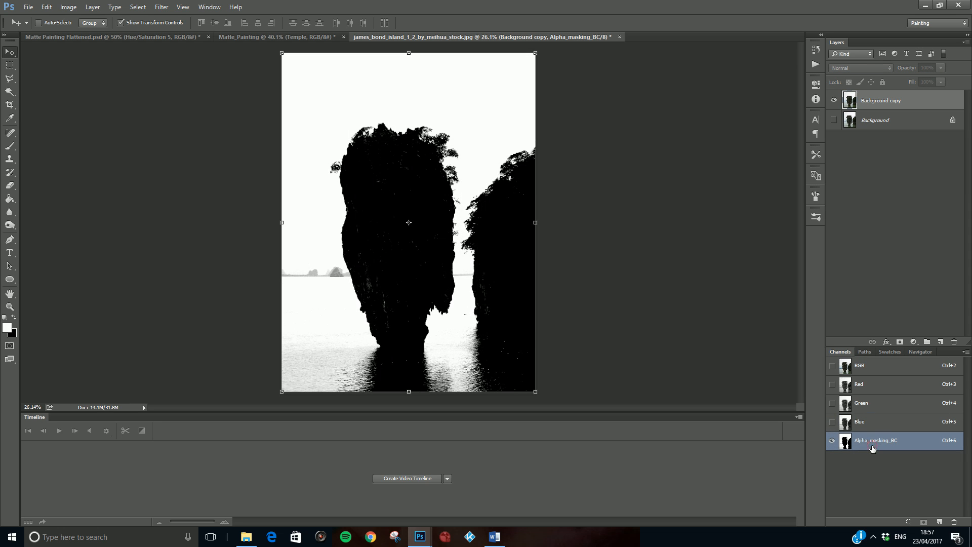
Rename the Background copy layer to Rock
{"action": "double_click", "coordinate": [880, 101]}
{"action": "type", "text": "Rock"}
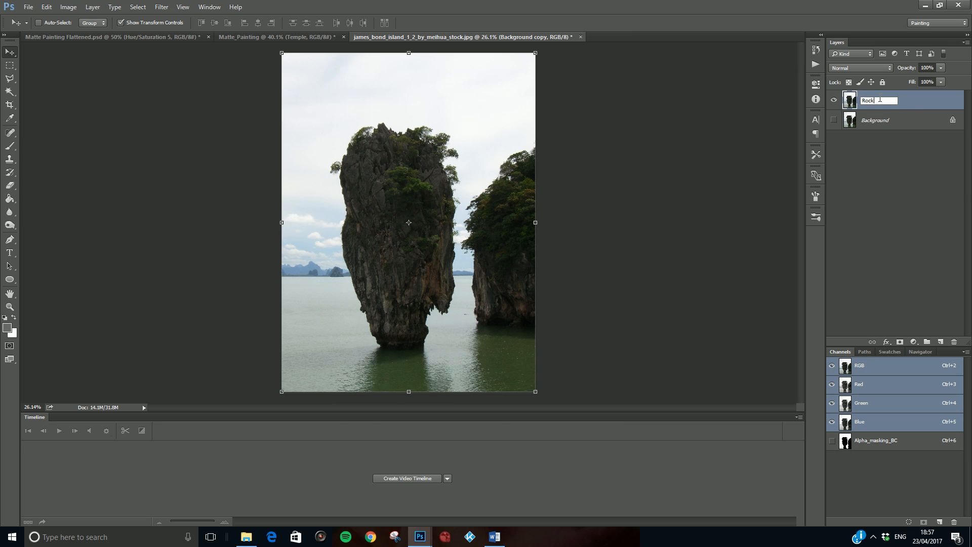
{"action": "key", "text": "Return"}
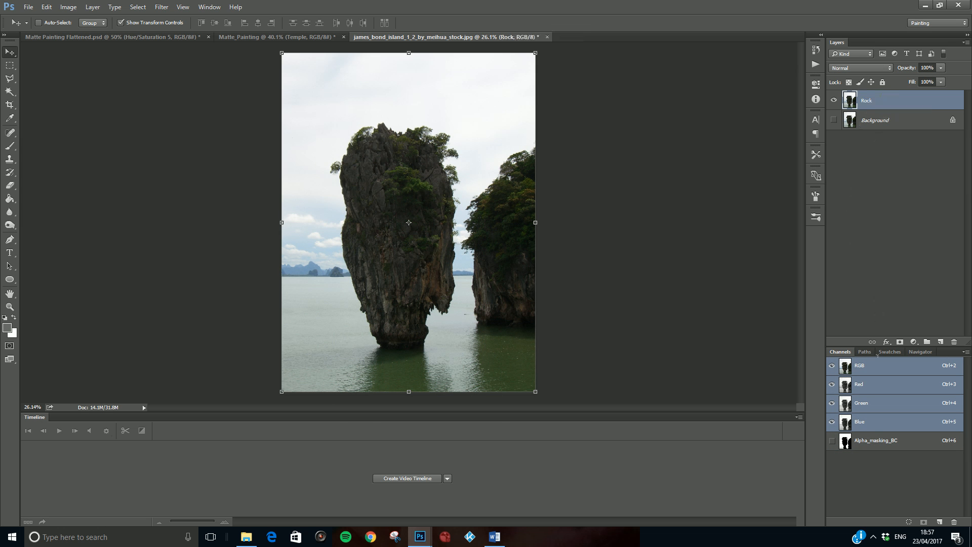
Load the Alpha_masking_BC channel as a selection and add it as a layer mask on the Rock layer
{"action": "left_click", "coordinate": [881, 441]}
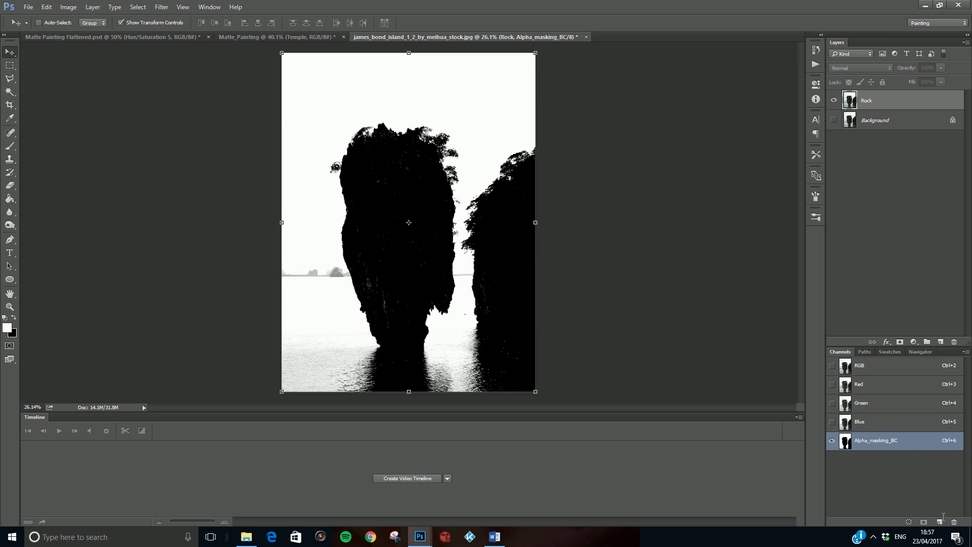
{"action": "left_click", "coordinate": [909, 522]}
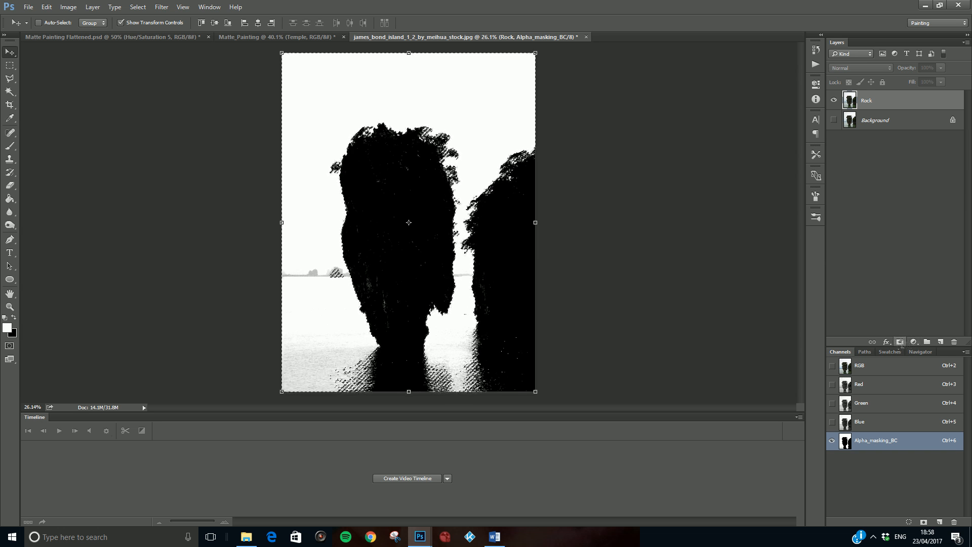
{"action": "left_click", "coordinate": [899, 342]}
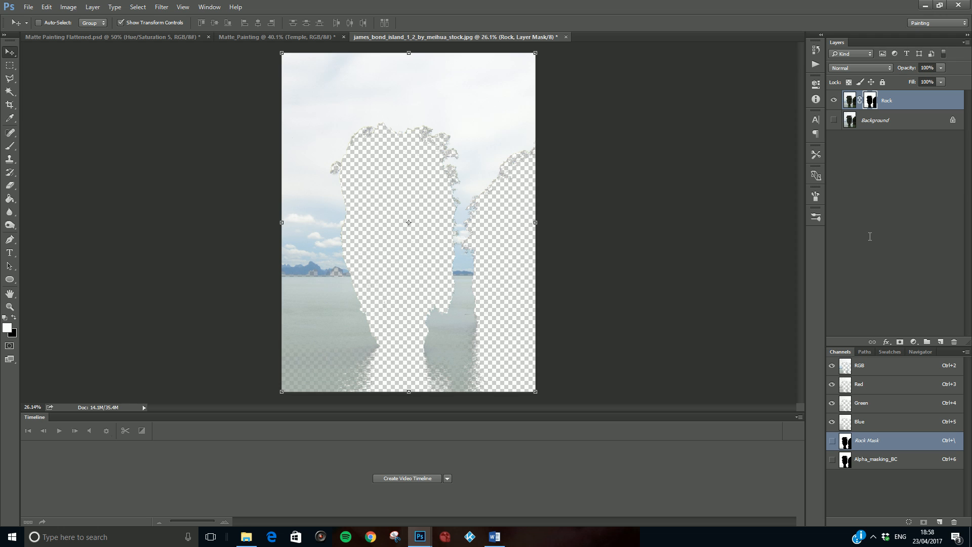
Invert the Rock layer's mask to keep the rocks and hide the sky, and inspect the foliage edges
{"action": "left_click", "coordinate": [876, 160]}
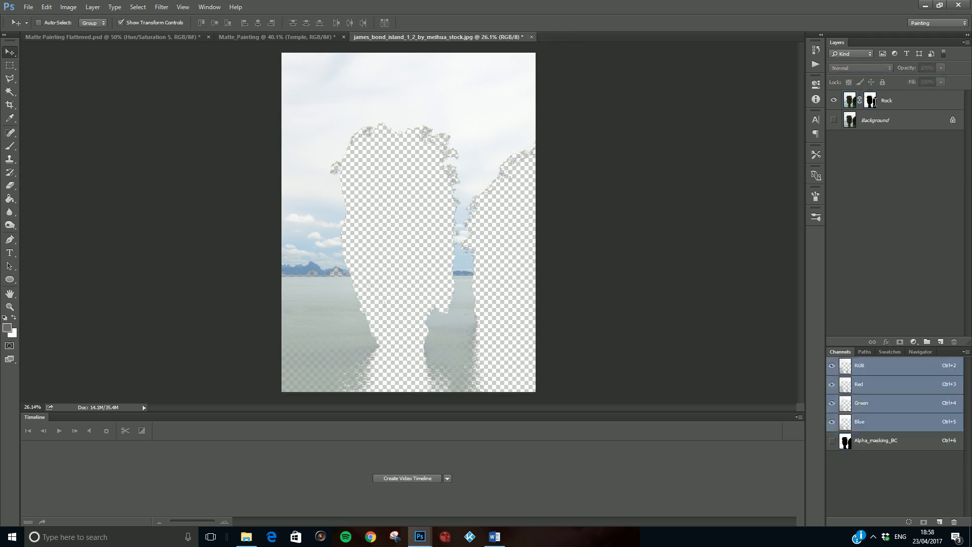
{"action": "left_click", "coordinate": [870, 101]}
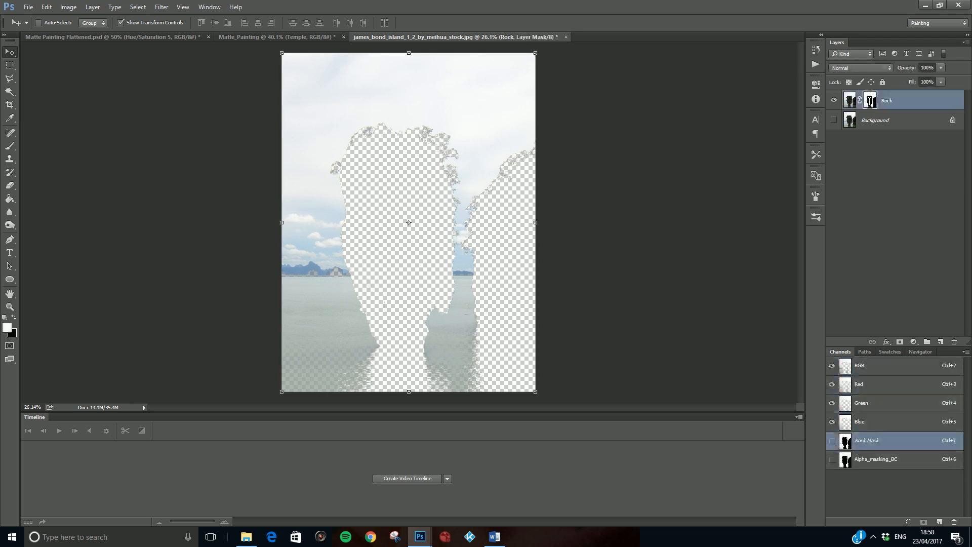
{"action": "key", "text": "ctrl+i"}
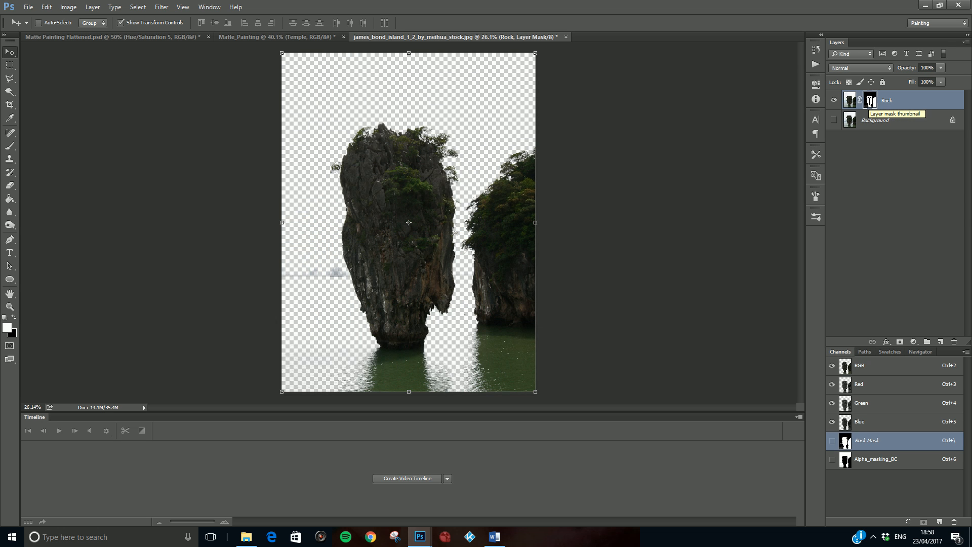
{"action": "scroll", "coordinate": [434, 153], "scroll_direction": "up", "scroll_amount": 7}
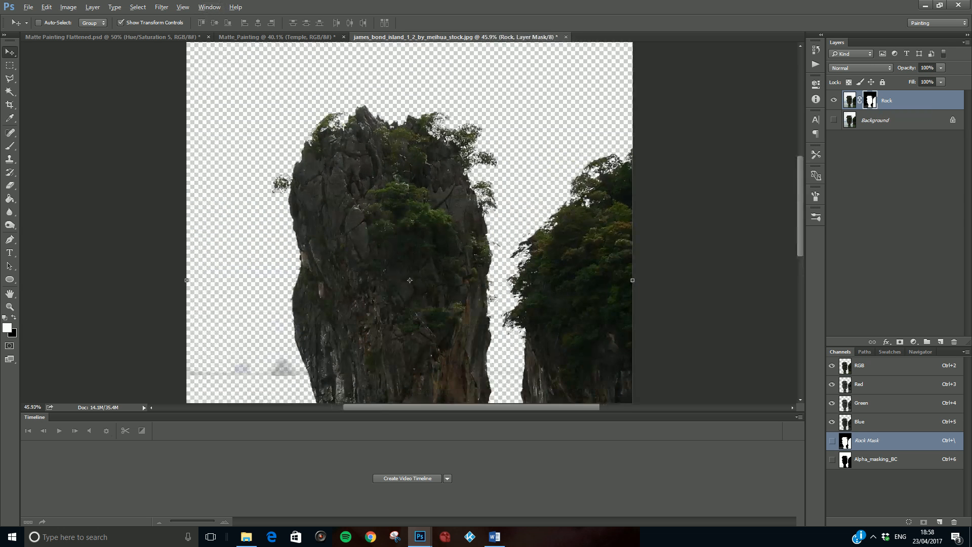
{"action": "scroll", "coordinate": [354, 278], "scroll_direction": "down", "scroll_amount": 7}
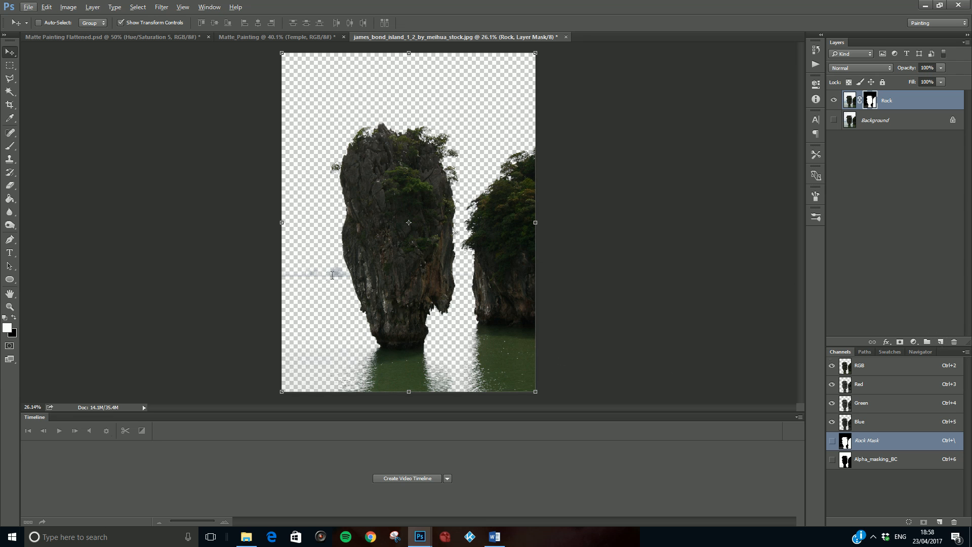
Add a new layer beneath the Rock layer and fill it with bright pink (#f7247d) as a contrasting backing
{"action": "left_click", "coordinate": [940, 342]}
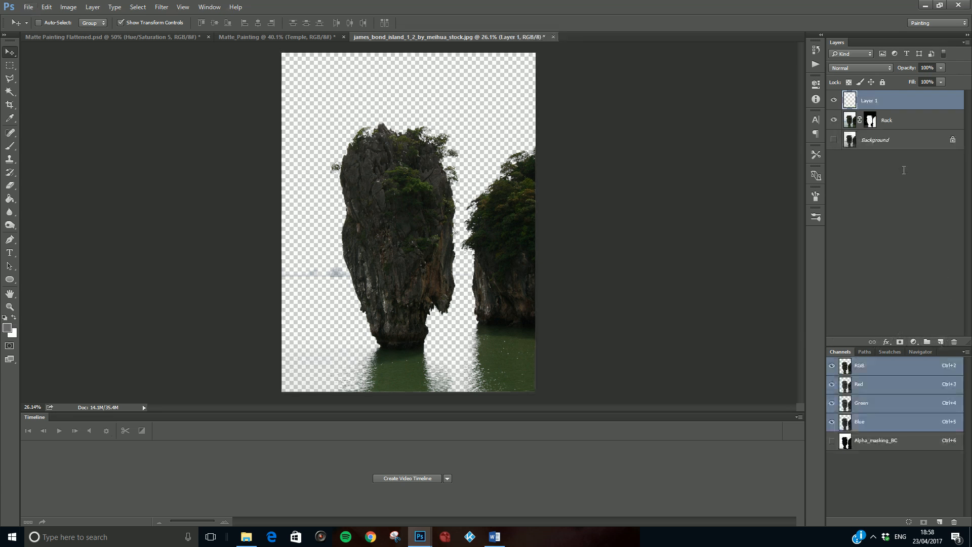
{"action": "left_click_drag", "start_coordinate": [899, 109], "coordinate": [900, 130]}
{"action": "left_click", "coordinate": [7, 328]}
{"action": "left_click", "coordinate": [780, 146]}
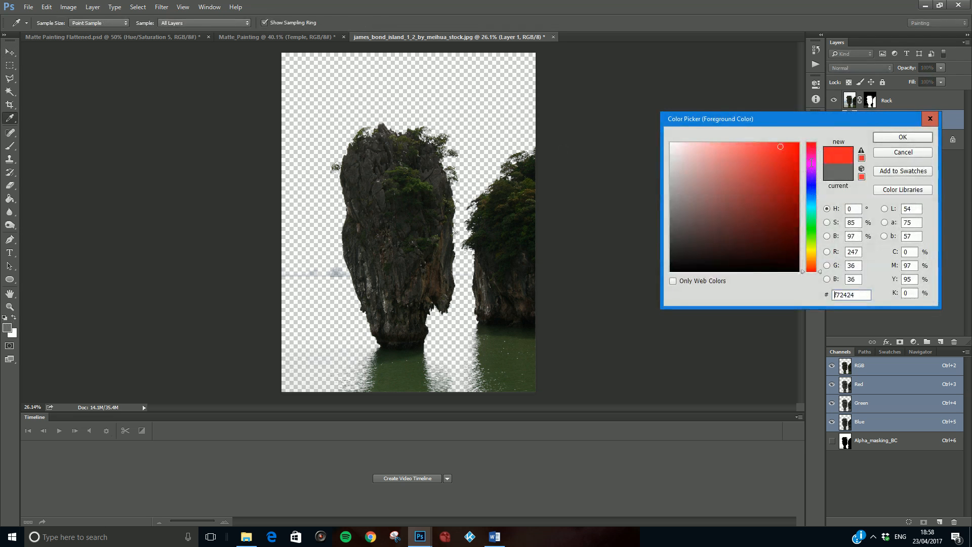
{"action": "left_click_drag", "start_coordinate": [810, 163], "coordinate": [810, 151]}
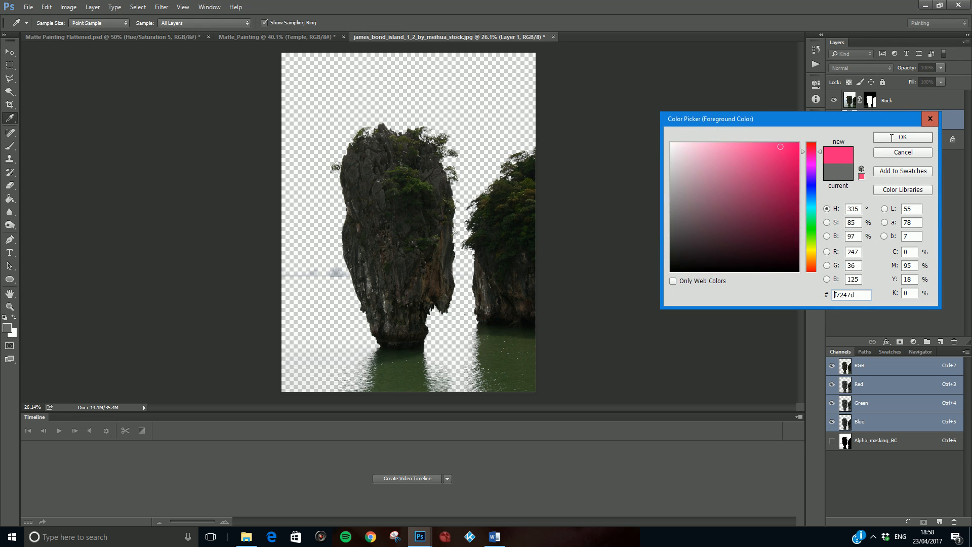
{"action": "left_click", "coordinate": [891, 138]}
{"action": "key", "text": "g"}
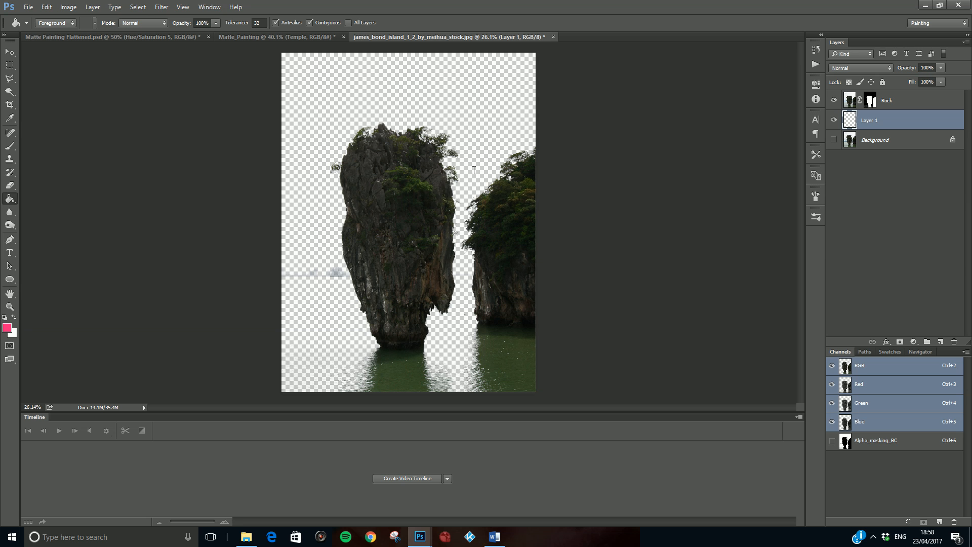
{"action": "left_click", "coordinate": [489, 87]}
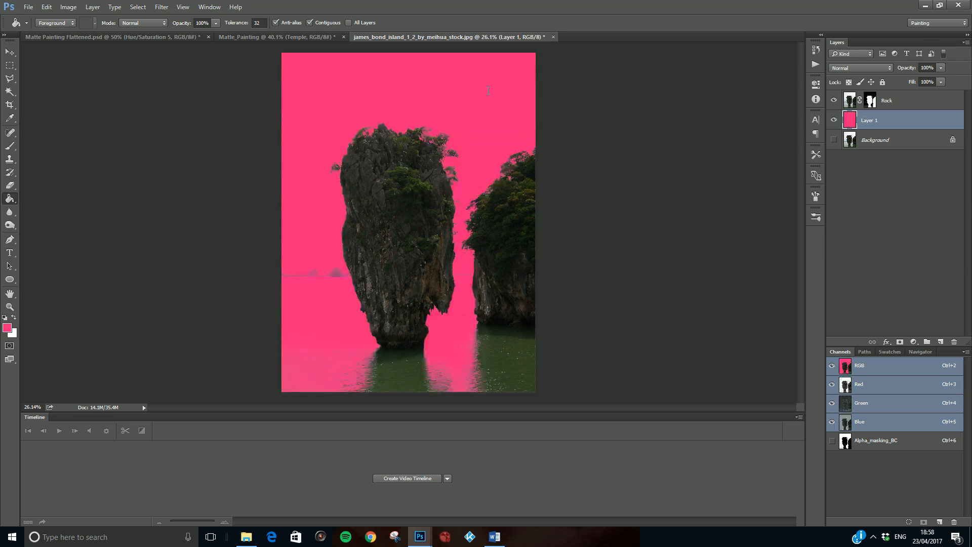
Try painting black with a 150 px brush on the Rock layer's image instead of its mask, and undo the stroke
{"action": "scroll", "coordinate": [307, 305], "scroll_direction": "up", "scroll_amount": 2}
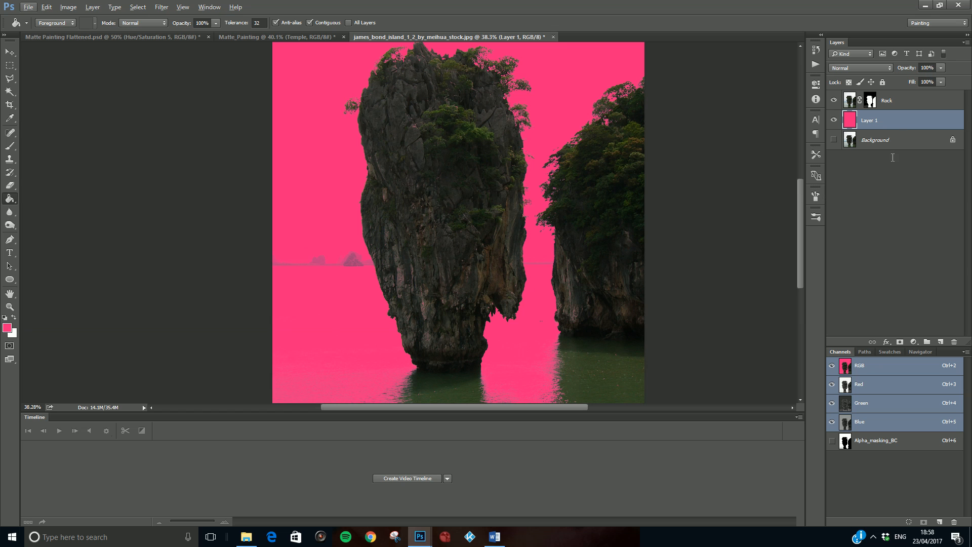
{"action": "left_click", "coordinate": [891, 104]}
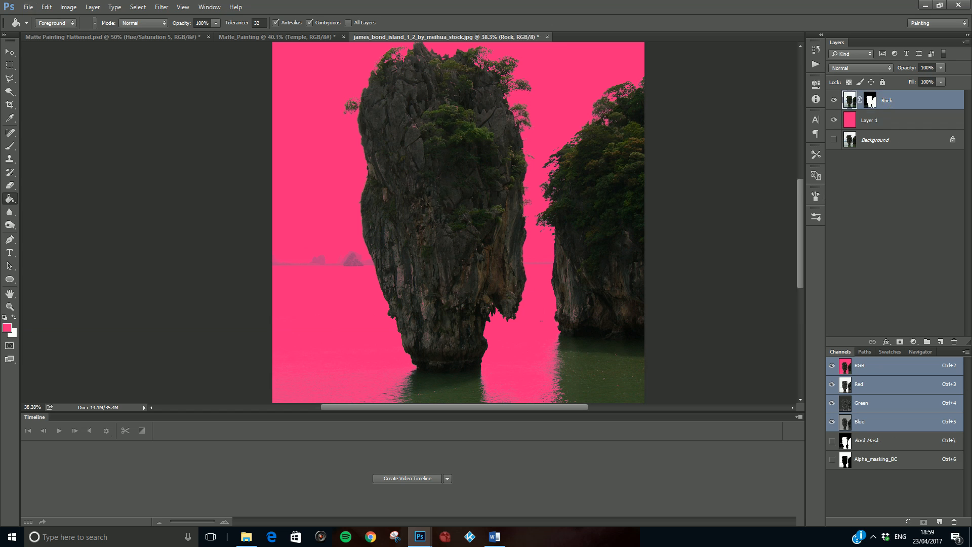
{"action": "left_click", "coordinate": [871, 100]}
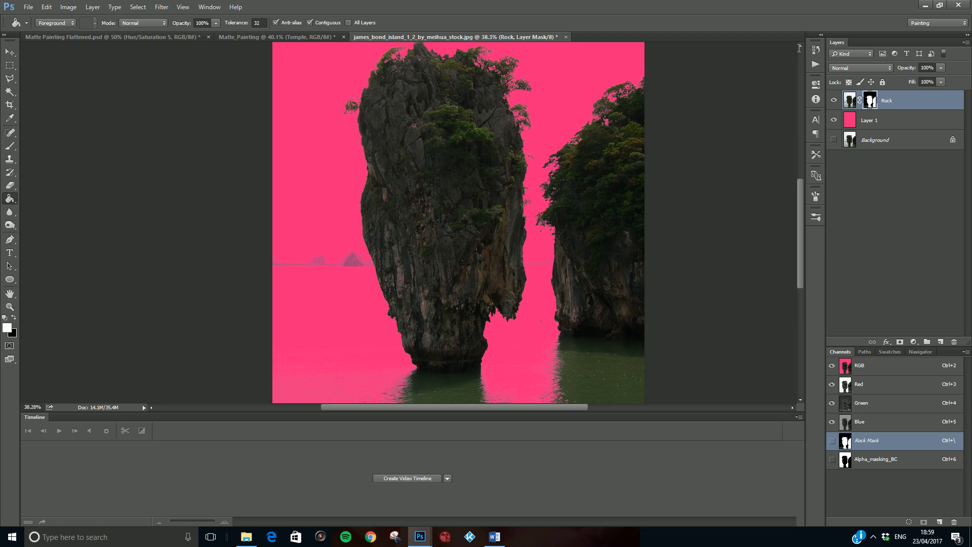
{"action": "left_click", "coordinate": [9, 145]}
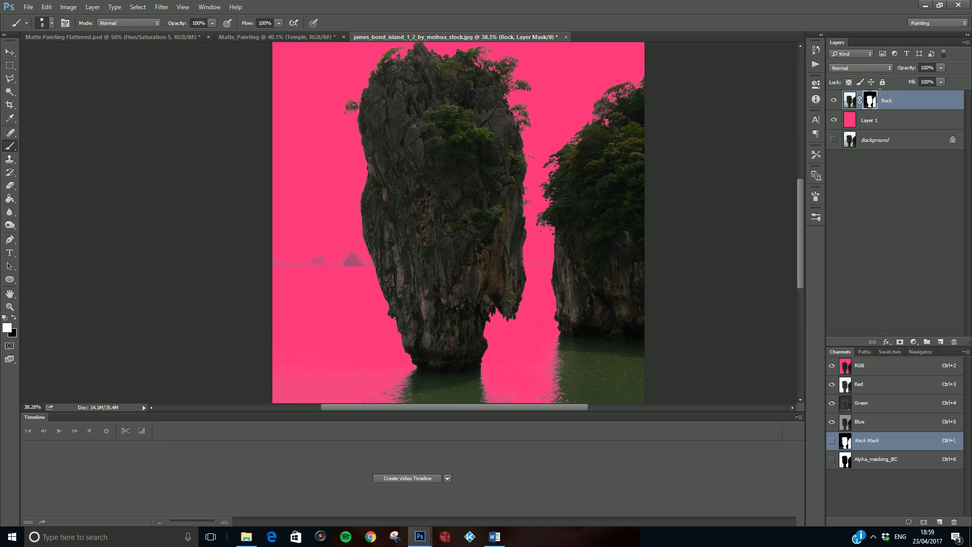
{"action": "left_click", "coordinate": [850, 101]}
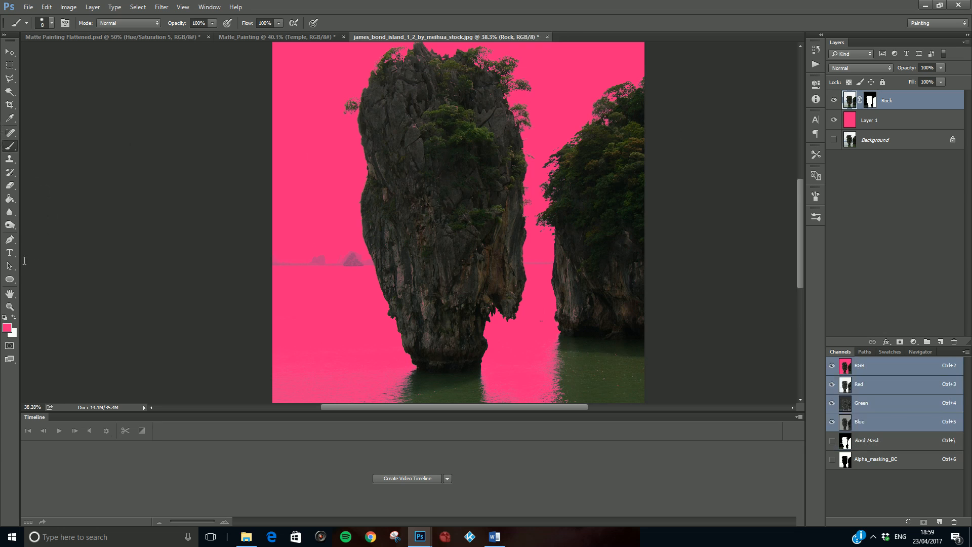
{"action": "left_click", "coordinate": [5, 317]}
{"action": "key", "text": "bracketright"}
{"action": "mouse_move", "coordinate": [309, 260]}
{"action": "left_mouse_down"}
{"action": "mouse_move", "coordinate": [352, 220]}
{"action": "mouse_move", "coordinate": [359, 262]}
{"action": "mouse_move", "coordinate": [409, 274]}
{"action": "mouse_move", "coordinate": [401, 175]}
{"action": "mouse_move", "coordinate": [326, 251]}
{"action": "mouse_move", "coordinate": [364, 244]}
{"action": "mouse_move", "coordinate": [397, 286]}
{"action": "left_mouse_up"}
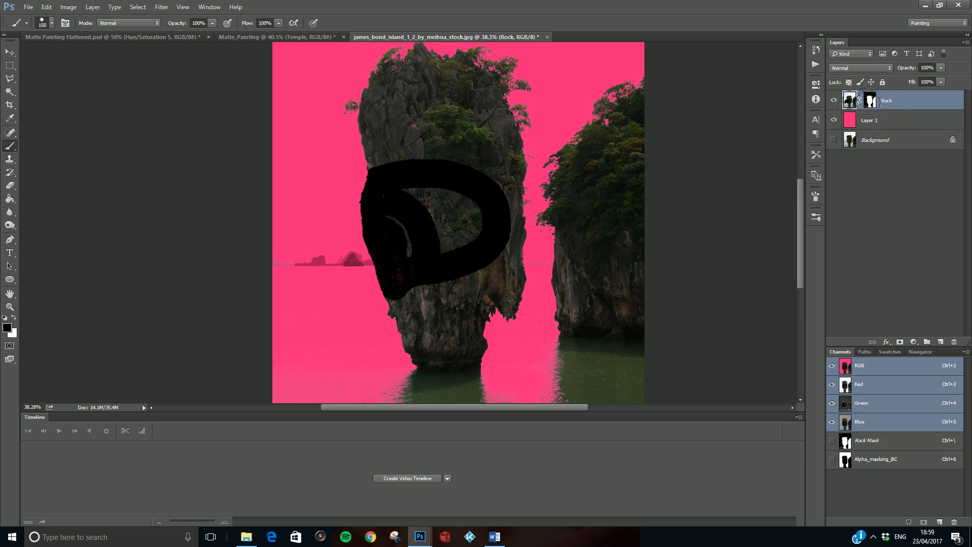
{"action": "key", "text": "ctrl+z"}
Paint white on the Rock layer's mask over the distant islets to reveal a patch of the original sky and sea
{"action": "left_click", "coordinate": [873, 103]}
{"action": "key", "text": "x"}
{"action": "left_click_drag", "start_coordinate": [314, 233], "coordinate": [309, 266]}
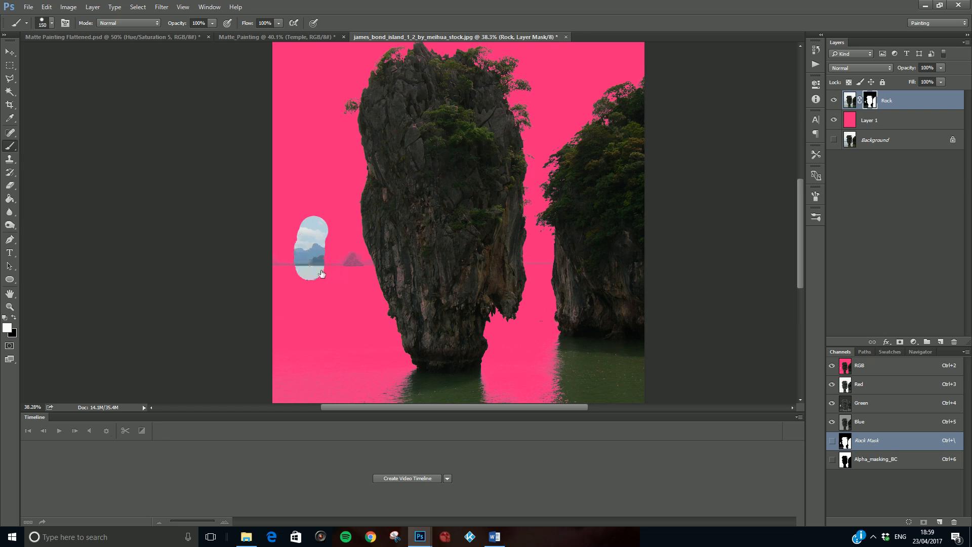
Paint black on the Rock mask to hide the revealed patch, the distant islets and the horizon up to the rock's left edge
{"action": "key", "text": "x"}
{"action": "key", "text": "x"}
{"action": "key", "text": "x"}
{"action": "mouse_move", "coordinate": [312, 279]}
{"action": "left_mouse_down"}
{"action": "mouse_move", "coordinate": [311, 223]}
{"action": "mouse_move", "coordinate": [309, 260]}
{"action": "left_mouse_up"}
{"action": "scroll", "coordinate": [325, 277], "scroll_direction": "up", "scroll_amount": 5}
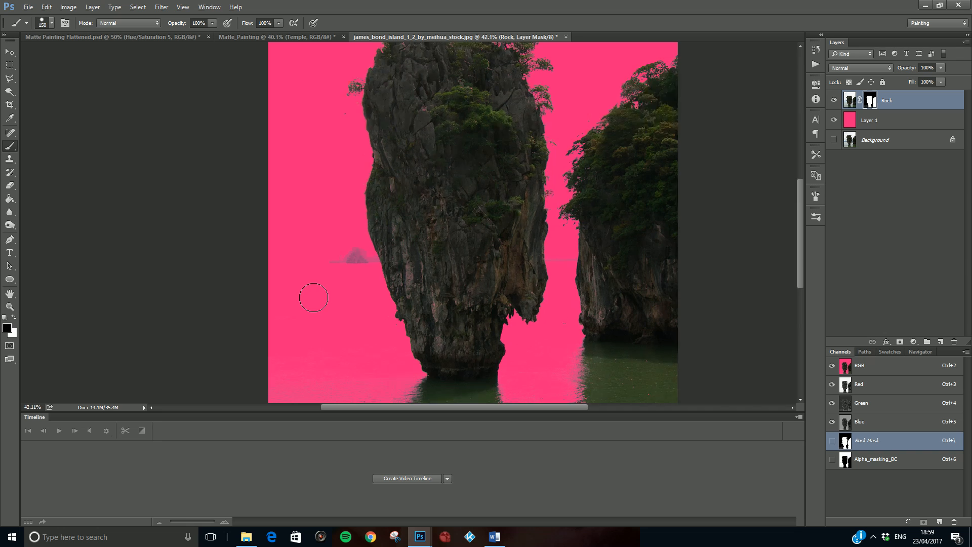
{"action": "mouse_move", "coordinate": [374, 232]}
{"action": "left_mouse_down"}
{"action": "mouse_move", "coordinate": [347, 223]}
{"action": "mouse_move", "coordinate": [360, 217]}
{"action": "mouse_move", "coordinate": [389, 235]}
{"action": "mouse_move", "coordinate": [377, 214]}
{"action": "mouse_move", "coordinate": [389, 229]}
{"action": "mouse_move", "coordinate": [407, 207]}
{"action": "mouse_move", "coordinate": [413, 218]}
{"action": "mouse_move", "coordinate": [419, 189]}
{"action": "mouse_move", "coordinate": [429, 223]}
{"action": "mouse_move", "coordinate": [430, 191]}
{"action": "mouse_move", "coordinate": [457, 218]}
{"action": "left_mouse_up"}
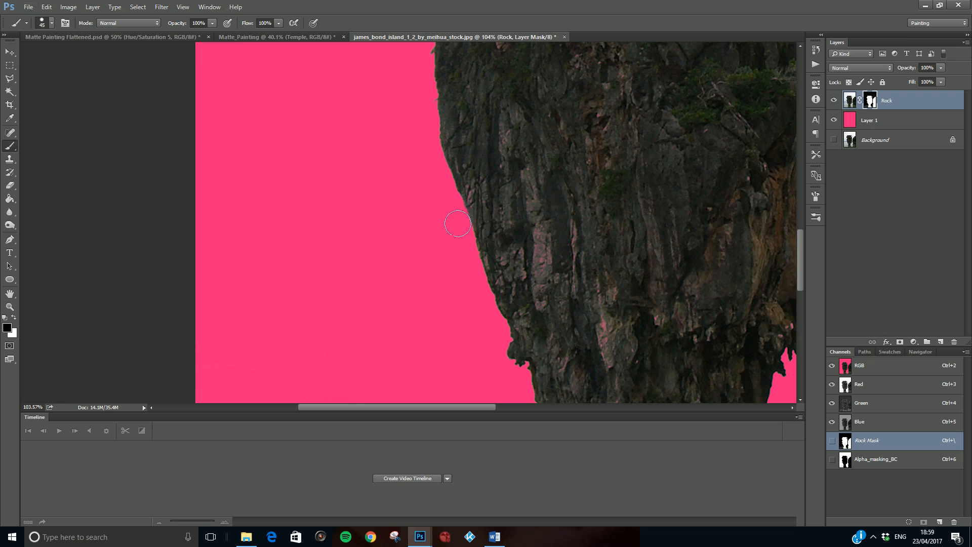
Enlarge the brush to 200 px and paint black on the Rock mask over the water beside and below the main rock's base
{"action": "scroll", "coordinate": [455, 255], "scroll_direction": "down", "scroll_amount": 3}
{"action": "scroll", "coordinate": [455, 255], "scroll_direction": "down", "scroll_amount": 6}
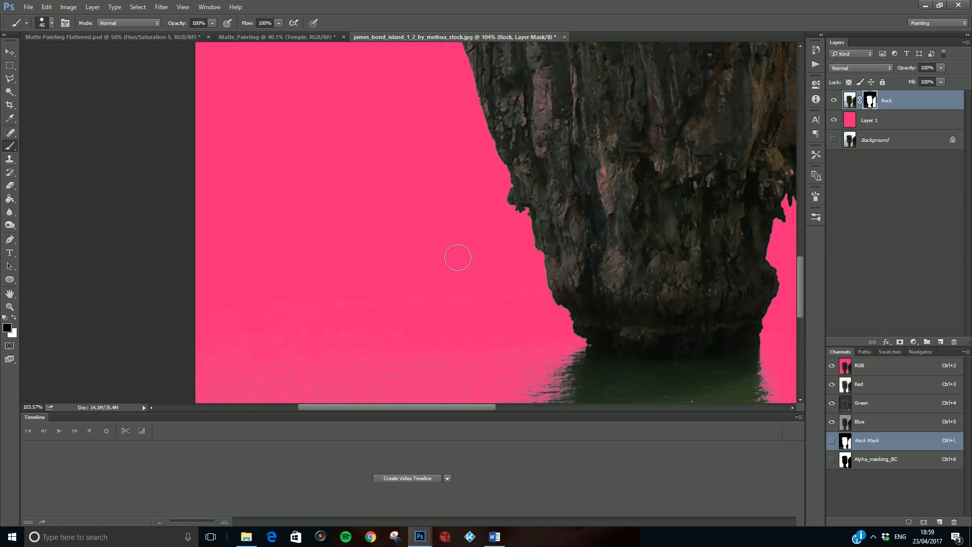
{"action": "scroll", "coordinate": [385, 273], "scroll_direction": "down", "scroll_amount": 3}
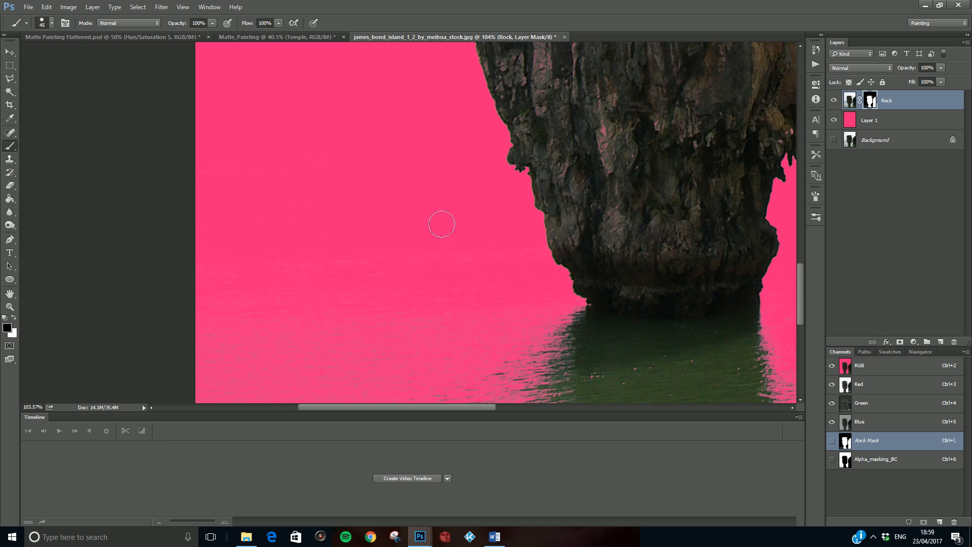
{"action": "key", "text": "bracketright"}
{"action": "key", "text": "bracketright"}
{"action": "key", "text": "bracketright"}
{"action": "key", "text": "bracketright"}
{"action": "key", "text": "bracketright"}
{"action": "key", "text": "bracketright"}
{"action": "key", "text": "bracketright"}
{"action": "key", "text": "bracketright"}
{"action": "key", "text": "bracketright"}
{"action": "mouse_move", "coordinate": [280, 311]}
{"action": "left_mouse_down"}
{"action": "mouse_move", "coordinate": [312, 366]}
{"action": "mouse_move", "coordinate": [474, 341]}
{"action": "mouse_move", "coordinate": [486, 291]}
{"action": "left_mouse_up"}
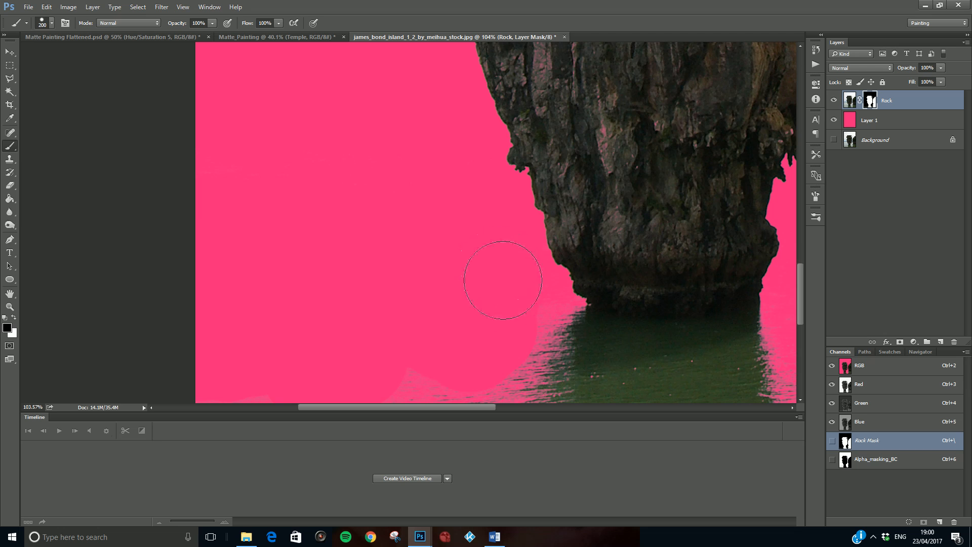
{"action": "mouse_move", "coordinate": [526, 317]}
{"action": "left_mouse_down"}
{"action": "mouse_move", "coordinate": [576, 367]}
{"action": "mouse_move", "coordinate": [709, 377]}
{"action": "left_mouse_up"}
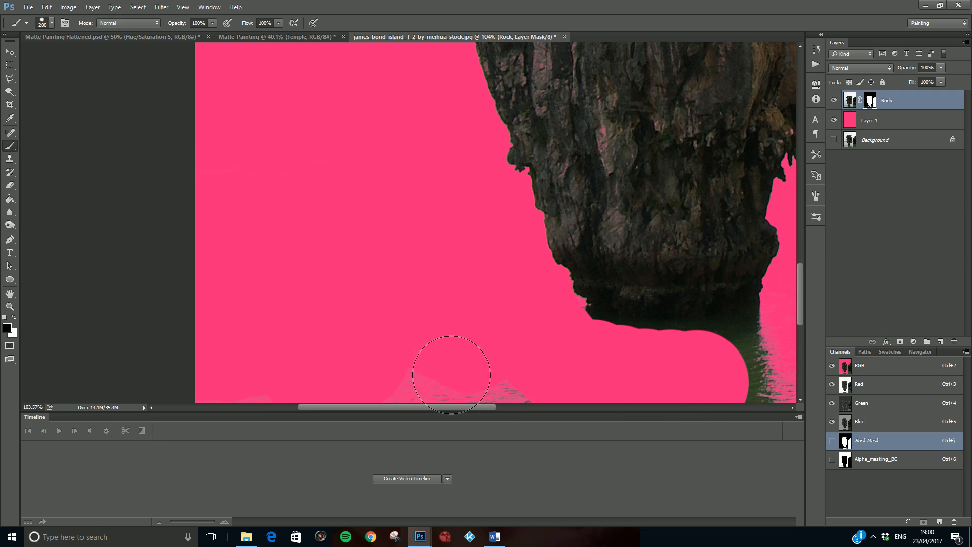
{"action": "scroll", "coordinate": [386, 293], "scroll_direction": "down", "scroll_amount": 5}
{"action": "mouse_move", "coordinate": [249, 246]}
{"action": "left_mouse_down"}
{"action": "mouse_move", "coordinate": [371, 217]}
{"action": "mouse_move", "coordinate": [310, 292]}
{"action": "mouse_move", "coordinate": [275, 294]}
{"action": "mouse_move", "coordinate": [444, 278]}
{"action": "mouse_move", "coordinate": [695, 275]}
{"action": "mouse_move", "coordinate": [592, 247]}
{"action": "mouse_move", "coordinate": [738, 279]}
{"action": "left_mouse_up"}
Paint black on the Rock mask to hide the second rock and the remaining water on the right of the photo
{"action": "left_click_drag", "start_coordinate": [472, 407], "coordinate": [545, 408]}
{"action": "mouse_move", "coordinate": [554, 299]}
{"action": "left_mouse_down"}
{"action": "mouse_move", "coordinate": [481, 297]}
{"action": "mouse_move", "coordinate": [538, 223]}
{"action": "mouse_move", "coordinate": [434, 230]}
{"action": "mouse_move", "coordinate": [440, 222]}
{"action": "mouse_move", "coordinate": [601, 297]}
{"action": "mouse_move", "coordinate": [644, 278]}
{"action": "left_mouse_up"}
{"action": "scroll", "coordinate": [628, 260], "scroll_direction": "down", "scroll_amount": 3}
{"action": "scroll", "coordinate": [628, 260], "scroll_direction": "down", "scroll_amount": 2}
{"action": "mouse_move", "coordinate": [494, 357]}
{"action": "left_mouse_down"}
{"action": "mouse_move", "coordinate": [515, 335]}
{"action": "mouse_move", "coordinate": [510, 314]}
{"action": "mouse_move", "coordinate": [487, 336]}
{"action": "mouse_move", "coordinate": [466, 331]}
{"action": "mouse_move", "coordinate": [461, 301]}
{"action": "mouse_move", "coordinate": [434, 323]}
{"action": "mouse_move", "coordinate": [467, 297]}
{"action": "mouse_move", "coordinate": [460, 188]}
{"action": "mouse_move", "coordinate": [468, 174]}
{"action": "mouse_move", "coordinate": [466, 203]}
{"action": "mouse_move", "coordinate": [486, 167]}
{"action": "mouse_move", "coordinate": [495, 189]}
{"action": "mouse_move", "coordinate": [502, 181]}
{"action": "mouse_move", "coordinate": [501, 309]}
{"action": "mouse_move", "coordinate": [502, 267]}
{"action": "mouse_move", "coordinate": [474, 224]}
{"action": "mouse_move", "coordinate": [488, 345]}
{"action": "mouse_move", "coordinate": [475, 214]}
{"action": "mouse_move", "coordinate": [461, 268]}
{"action": "left_mouse_up"}
Shrink the brush to 70 px and paint a black notch into the main rock's right edge on the mask
{"action": "scroll", "coordinate": [463, 269], "scroll_direction": "up", "scroll_amount": 5}
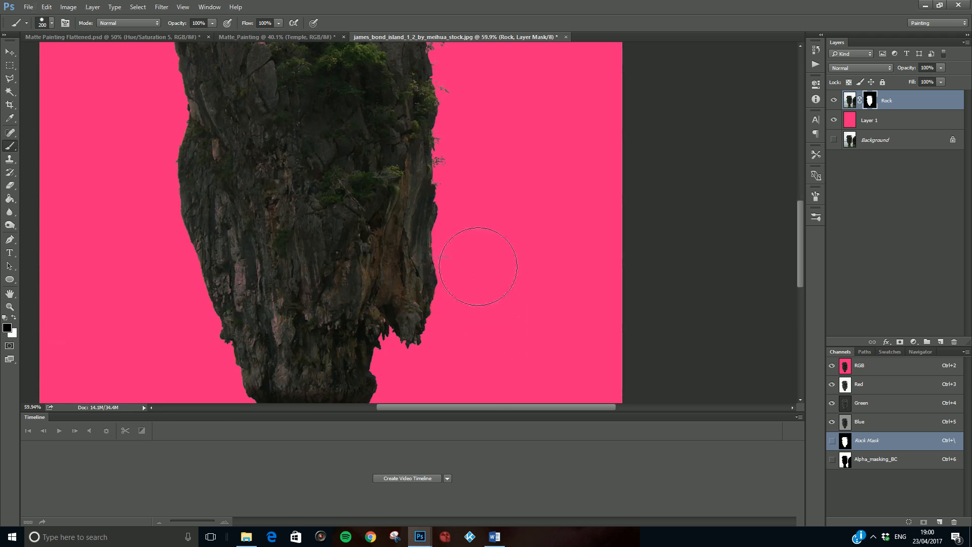
{"action": "key", "text": "bracketleft"}
{"action": "key", "text": "bracketleft"}
{"action": "key", "text": "bracketleft"}
{"action": "key", "text": "bracketleft"}
{"action": "key", "text": "bracketleft"}
{"action": "key", "text": "bracketleft"}
{"action": "left_click_drag", "start_coordinate": [455, 259], "coordinate": [428, 256]}
Restore the notched right edge of the rock by painting white on the mask with a 45 px brush
{"action": "key", "text": "x"}
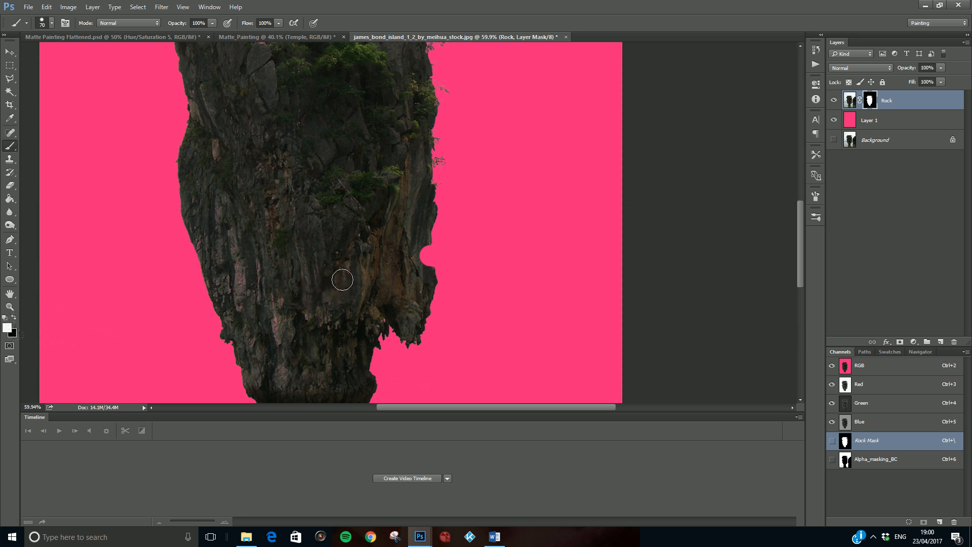
{"action": "scroll", "coordinate": [408, 260], "scroll_direction": "up", "scroll_amount": 2}
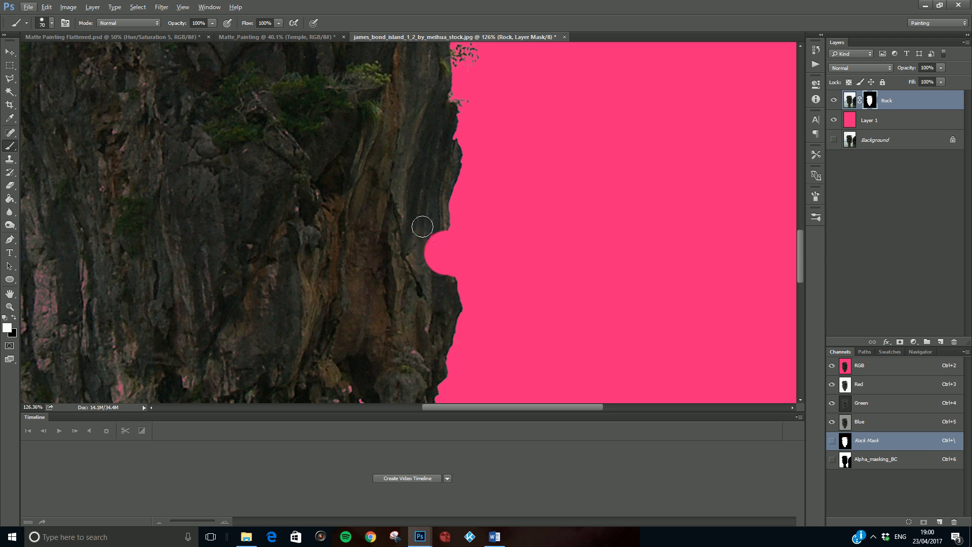
{"action": "key", "text": "bracketleft"}
{"action": "key", "text": "bracketleft"}
{"action": "key", "text": "bracketleft"}
{"action": "left_click_drag", "start_coordinate": [427, 226], "coordinate": [442, 282]}
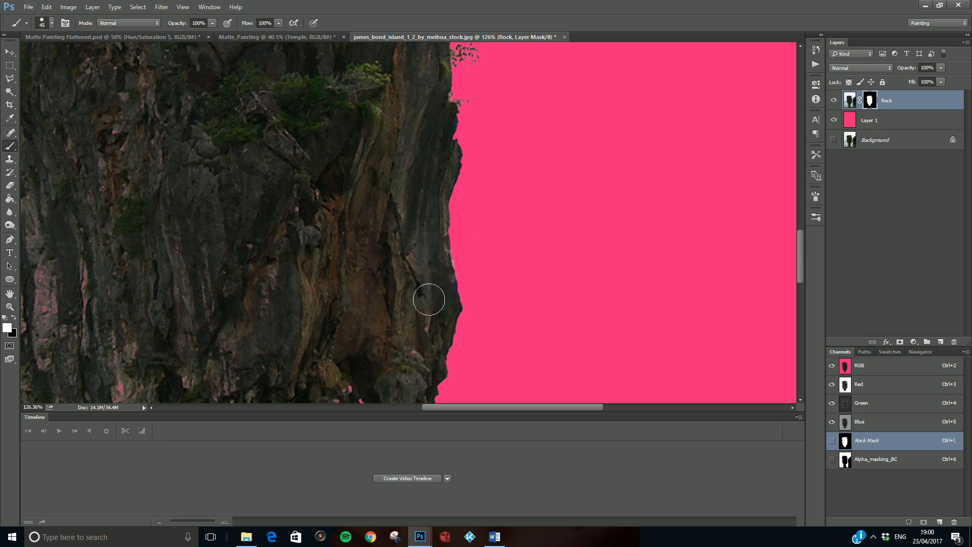
Try trimming the rock's base along a straight line with black on the mask, and undo the trim
{"action": "scroll", "coordinate": [380, 275], "scroll_direction": "down", "scroll_amount": 3}
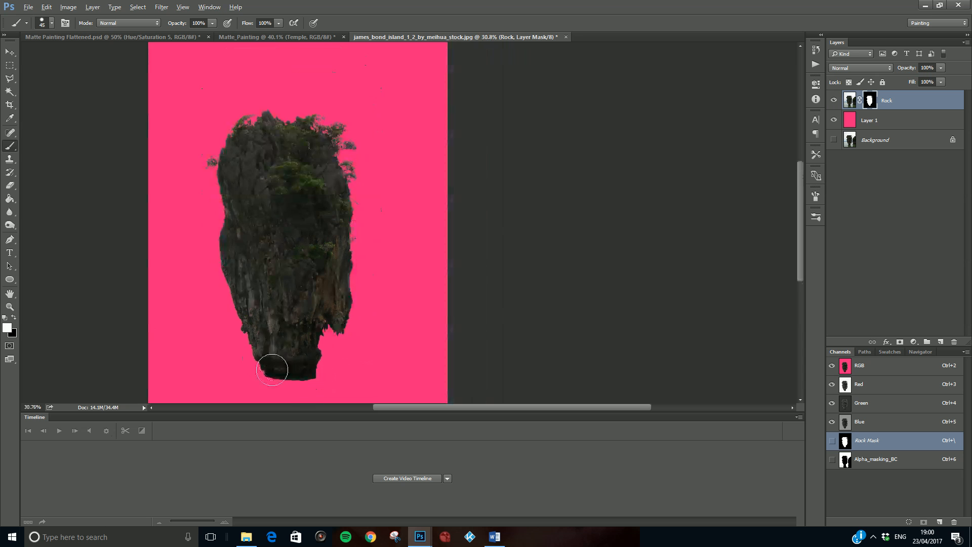
{"action": "scroll", "coordinate": [283, 354], "scroll_direction": "up", "scroll_amount": 5}
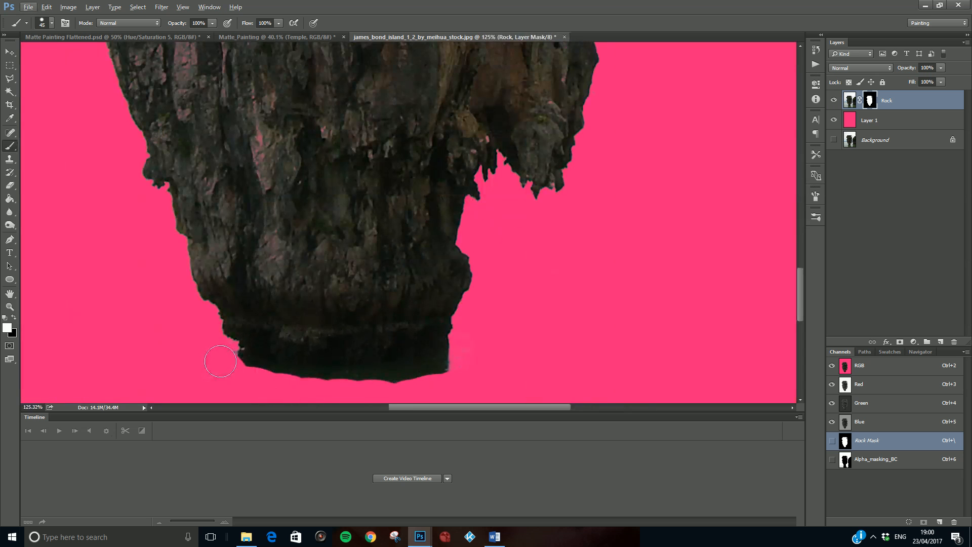
{"action": "key", "text": "x"}
{"action": "key", "text": "alt"}
{"action": "mouse_move", "coordinate": [225, 358]}
{"action": "left_mouse_down"}
{"action": "mouse_move", "coordinate": [451, 382]}
{"action": "mouse_move", "coordinate": [482, 358]}
{"action": "mouse_move", "coordinate": [413, 373]}
{"action": "mouse_move", "coordinate": [236, 358]}
{"action": "left_mouse_up"}
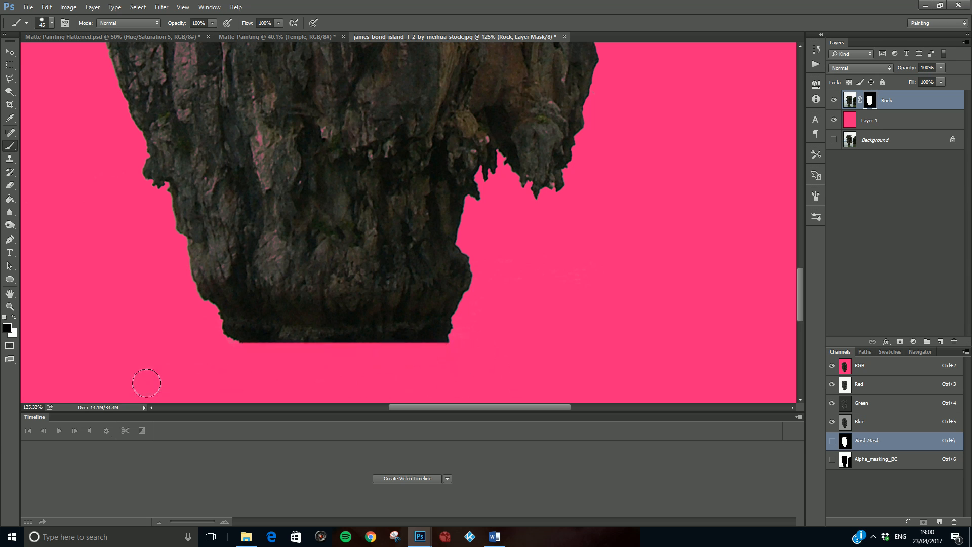
{"action": "key", "text": "ctrl+z"}
Paint black on the mask along the rock's base with the 45 px brush to give it an uneven lower edge
{"action": "left_click_drag", "start_coordinate": [459, 357], "coordinate": [428, 361]}
{"action": "left_click_drag", "start_coordinate": [368, 374], "coordinate": [335, 372]}
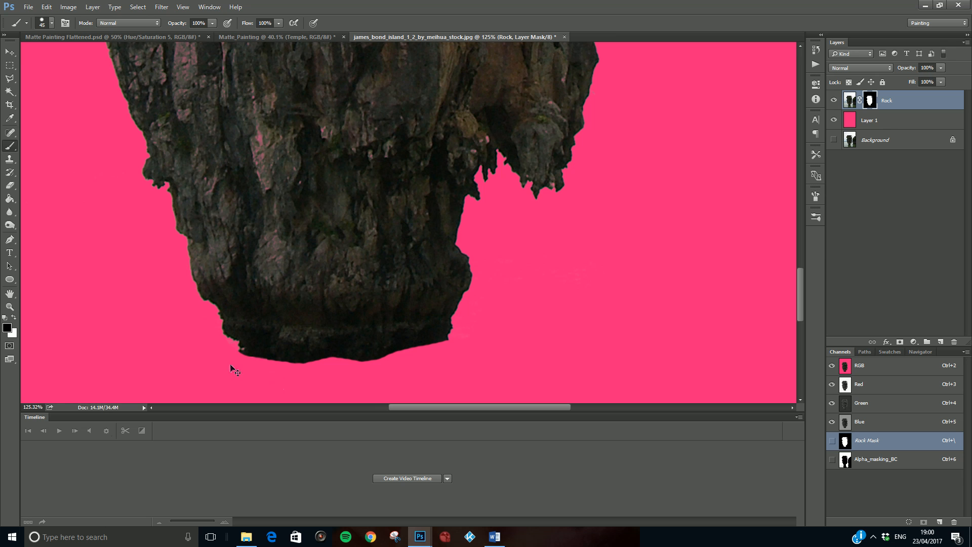
{"action": "scroll", "coordinate": [233, 366], "scroll_direction": "down", "scroll_amount": 5}
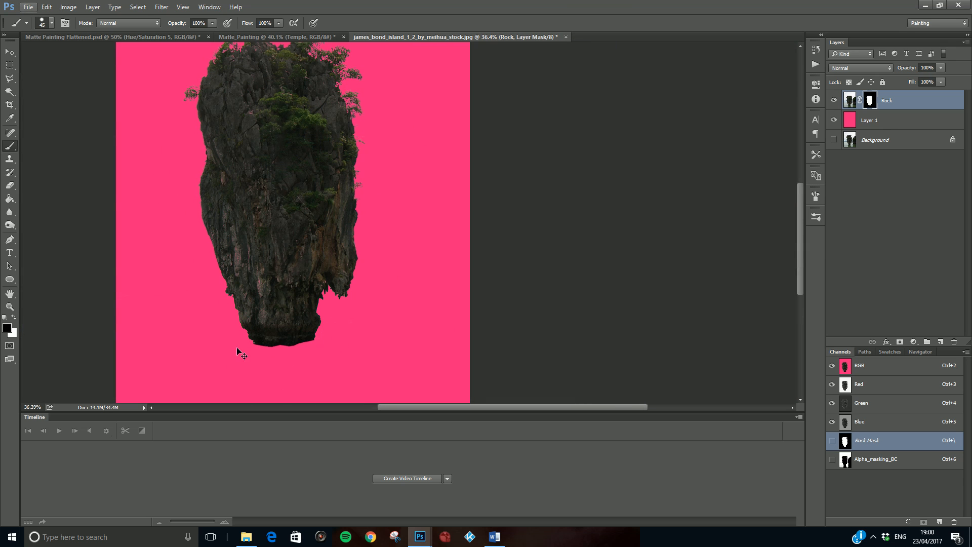
{"action": "left_click_drag", "start_coordinate": [248, 344], "coordinate": [277, 352]}
{"action": "scroll", "coordinate": [370, 321], "scroll_direction": "down", "scroll_amount": 2}
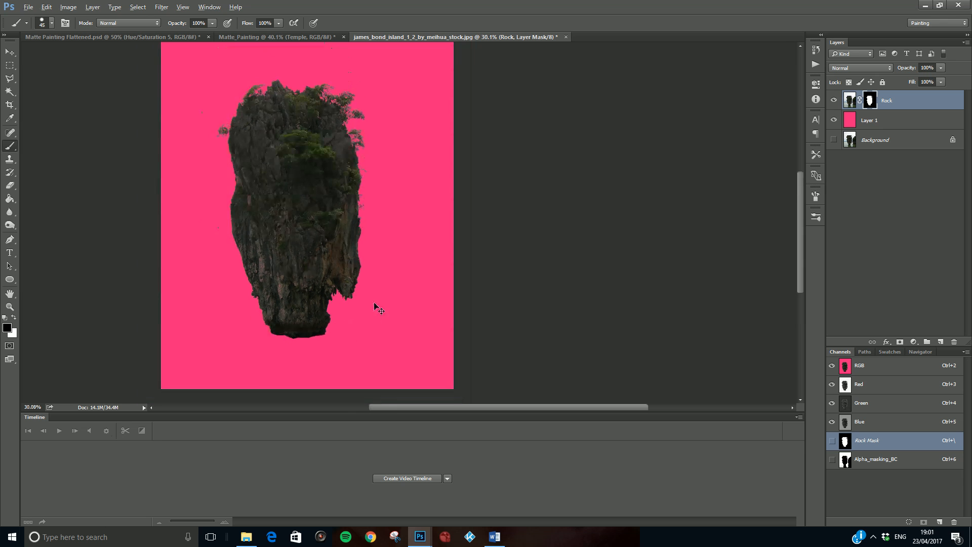
Delete the pink Layer 1 and undo the deletion
{"action": "left_click_drag", "start_coordinate": [871, 121], "coordinate": [954, 342]}
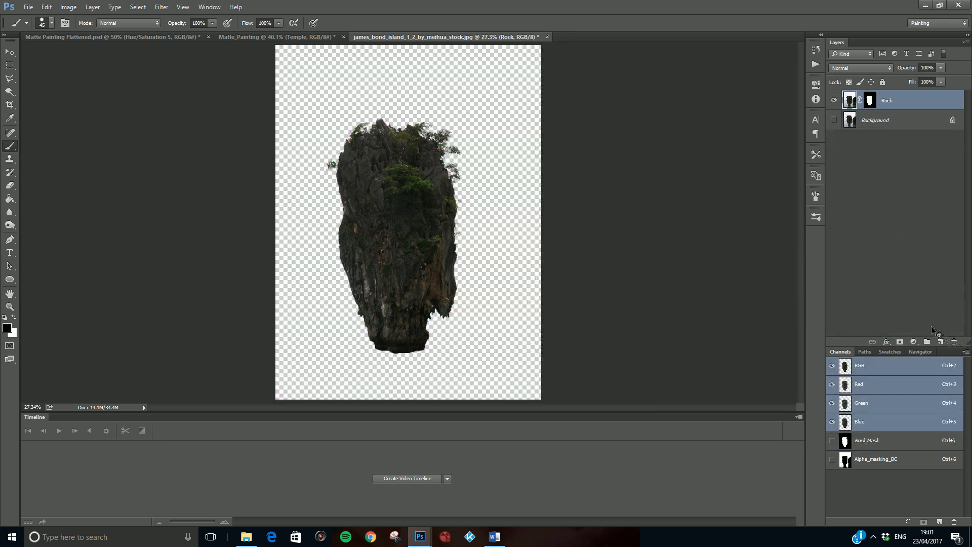
{"action": "key", "text": "ctrl+z"}
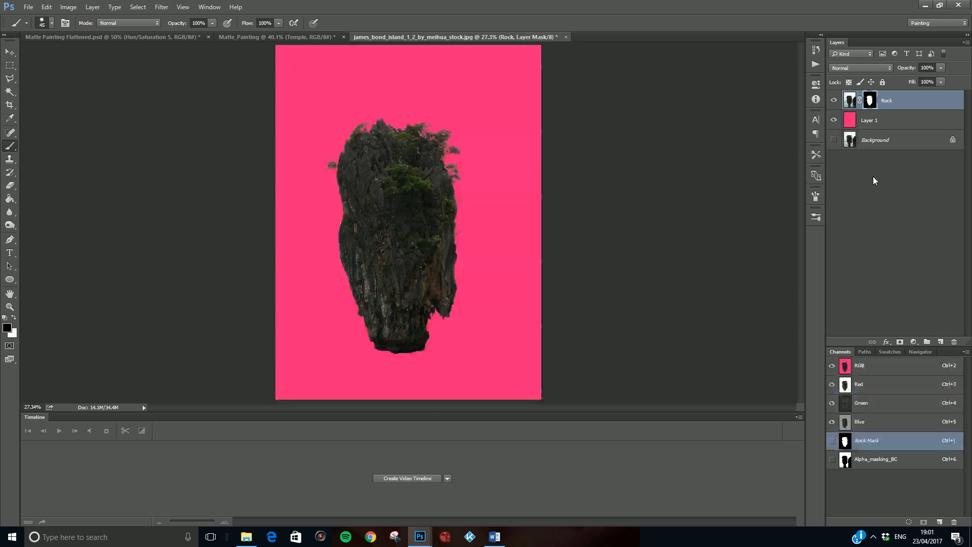
Toggle the pink layer's visibility and view the Alpha_masking_BC channel to examine see-through spots inside the rock
{"action": "scroll", "coordinate": [388, 181], "scroll_direction": "up", "scroll_amount": 5}
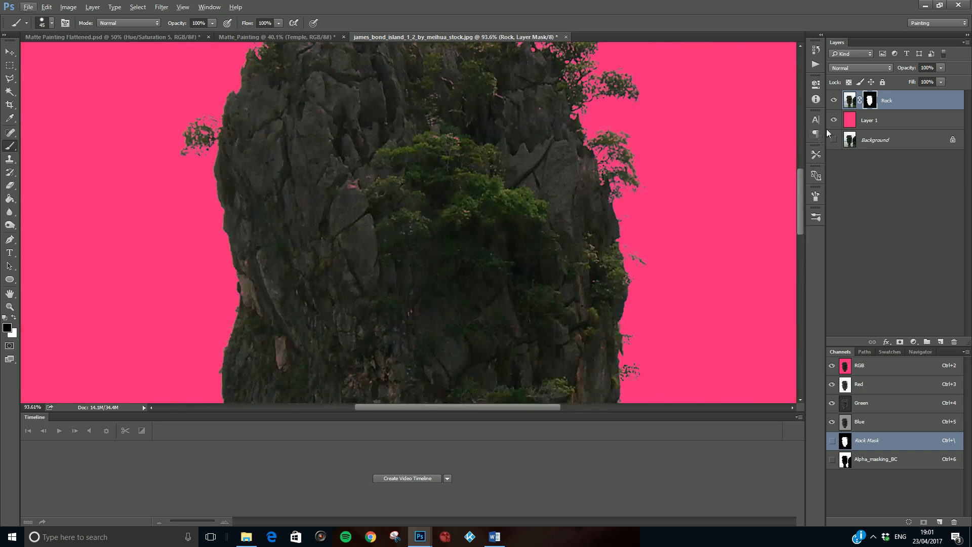
{"action": "left_click", "coordinate": [833, 121]}
{"action": "left_click", "coordinate": [833, 120]}
{"action": "left_click", "coordinate": [834, 120]}
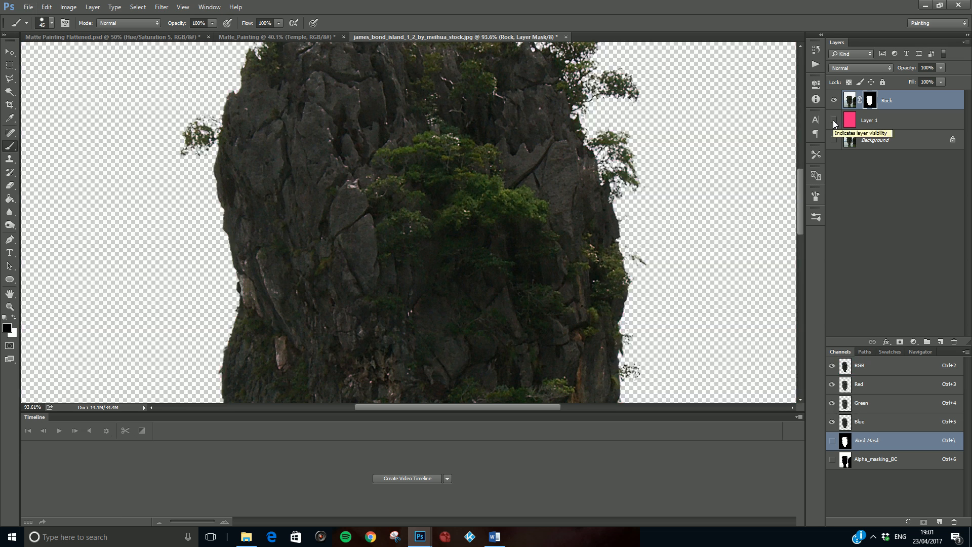
{"action": "left_click", "coordinate": [833, 120]}
{"action": "left_click", "coordinate": [859, 460]}
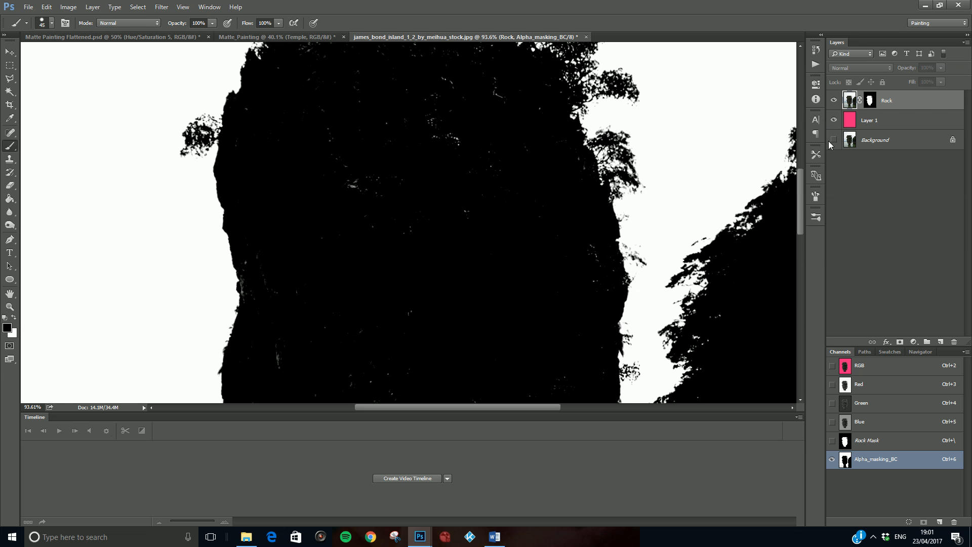
{"action": "left_click", "coordinate": [868, 371]}
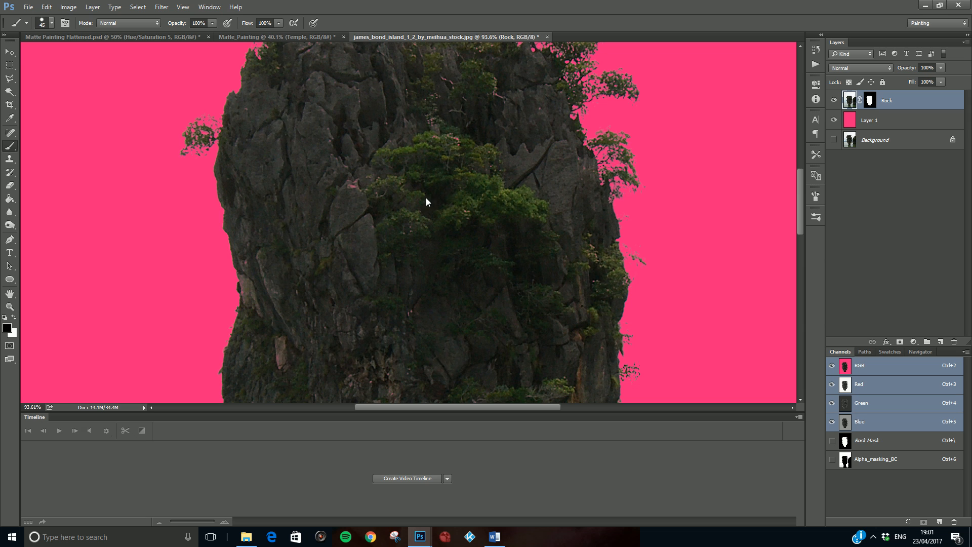
Try painting white over the pink spot with the Rock layer's image targeted instead of its mask, and undo the stroke
{"action": "key", "text": "x"}
{"action": "left_click_drag", "start_coordinate": [352, 193], "coordinate": [360, 171]}
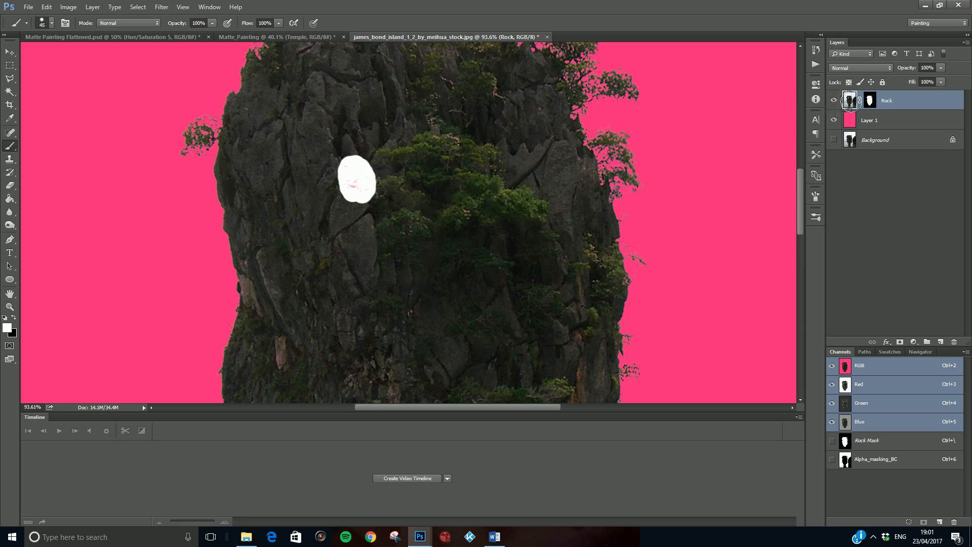
{"action": "key", "text": "ctrl+z"}
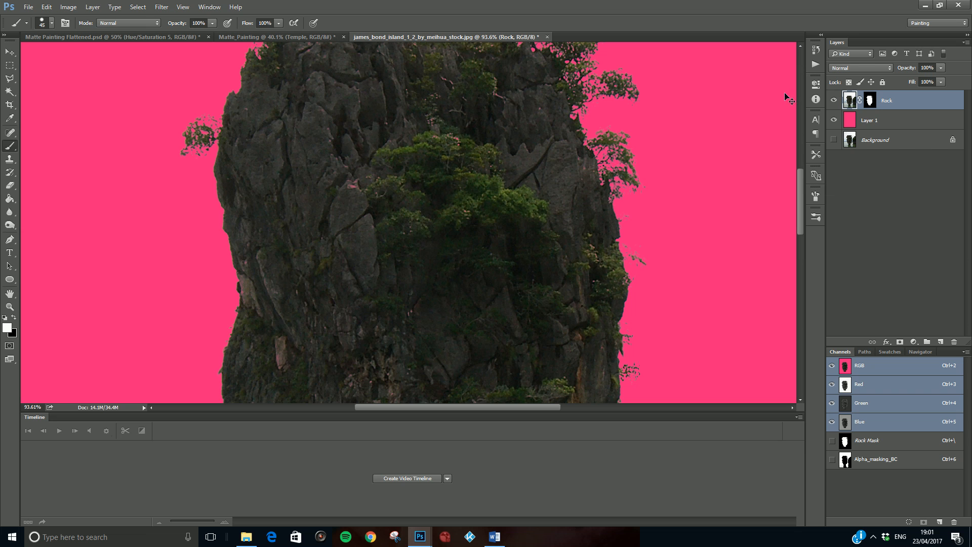
Target the Rock layer's mask, and try painting black over the pink spot in the rock, undoing the stroke
{"action": "left_click", "coordinate": [870, 101]}
{"action": "key", "text": "x"}
{"action": "left_click_drag", "start_coordinate": [367, 192], "coordinate": [356, 171]}
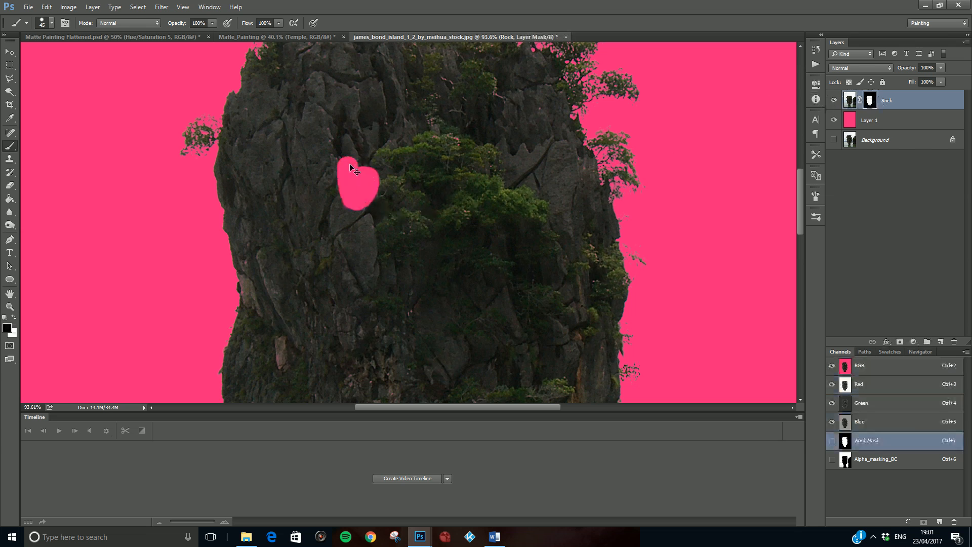
{"action": "key", "text": "ctrl+z"}
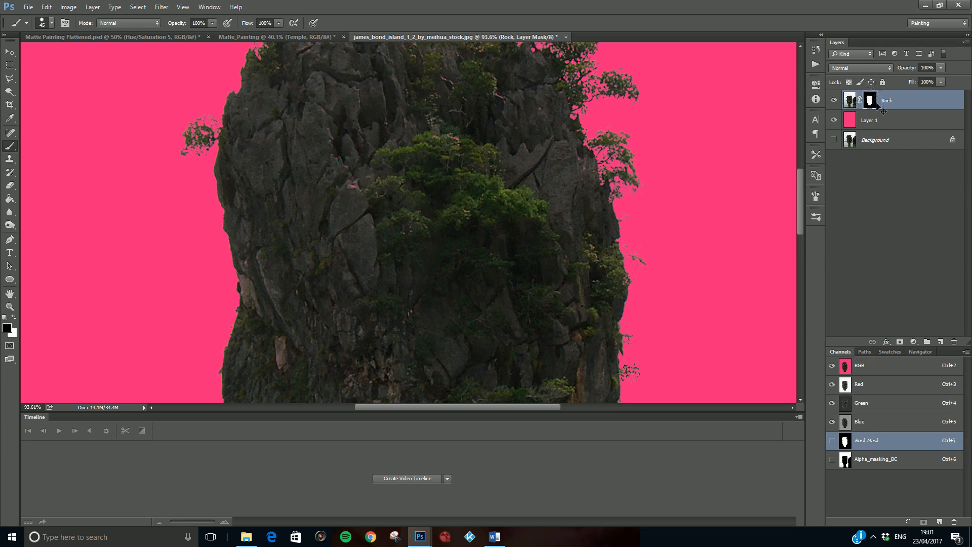
Paint white on the Rock mask over the see-through pink spot beside the central greenery
{"action": "left_click_drag", "start_coordinate": [356, 188], "coordinate": [355, 178]}
{"action": "key", "text": "x"}
{"action": "scroll", "coordinate": [448, 129], "scroll_direction": "up", "scroll_amount": 4}
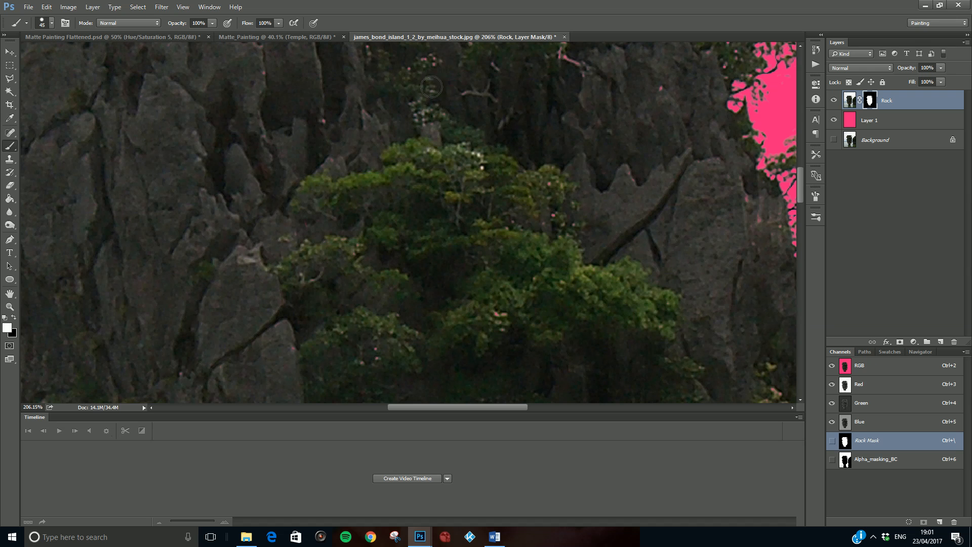
{"action": "scroll", "coordinate": [250, 102], "scroll_direction": "down", "scroll_amount": 6}
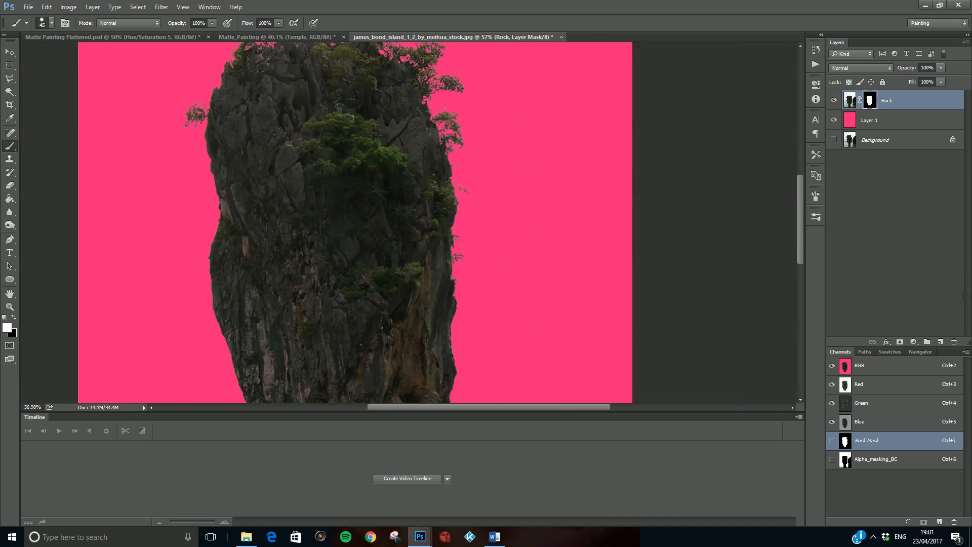
{"action": "scroll", "coordinate": [277, 71], "scroll_direction": "up", "scroll_amount": 2}
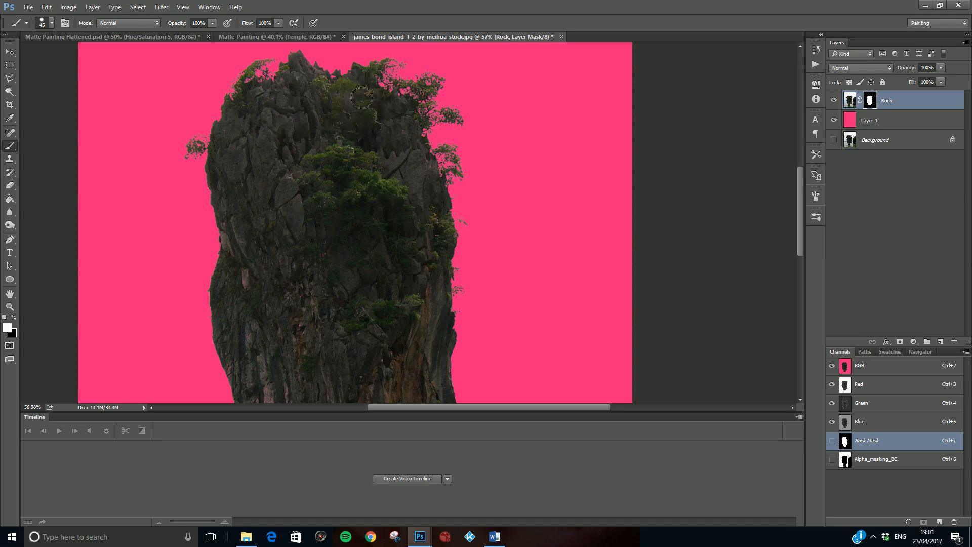
Reduce the brush to 15 px for detail work along the rock's jagged upper edge
{"action": "scroll", "coordinate": [286, 74], "scroll_direction": "up", "scroll_amount": 5}
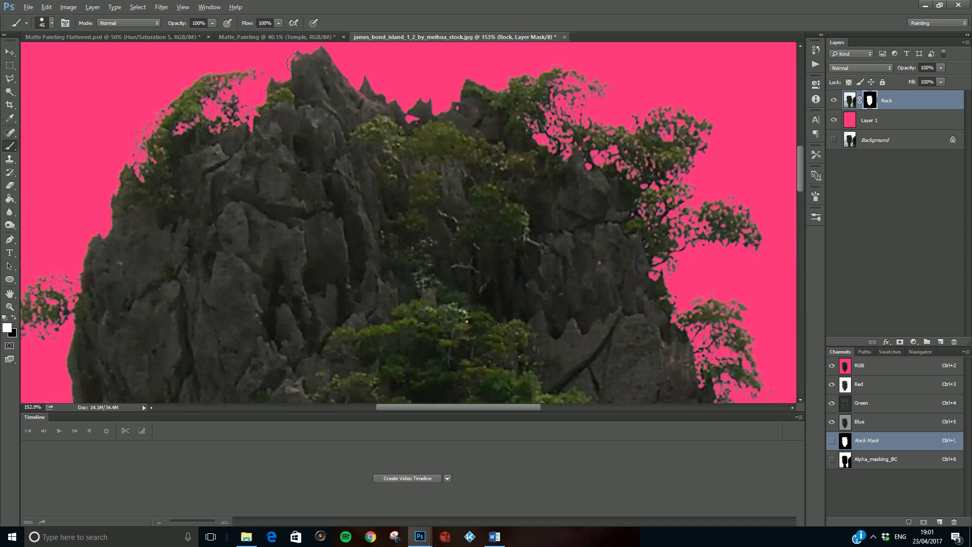
{"action": "key", "text": "bracketleft"}
{"action": "key", "text": "bracketleft"}
{"action": "key", "text": "bracketleft"}
Enlarge the brush to 125 px and paint white on the mask over the see-through areas in the rock's lower interior
{"action": "scroll", "coordinate": [317, 181], "scroll_direction": "down", "scroll_amount": 5}
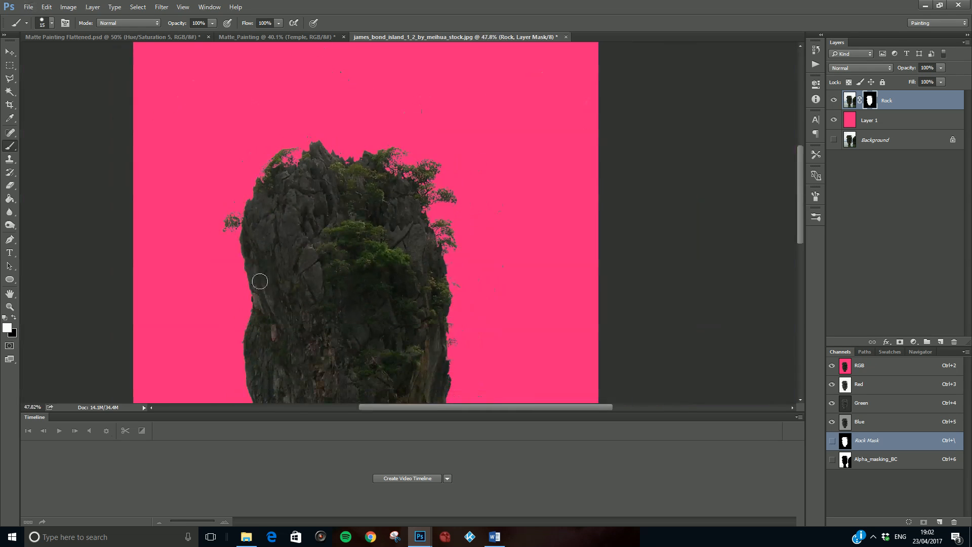
{"action": "key", "text": "bracketright"}
{"action": "key", "text": "bracketright"}
{"action": "key", "text": "bracketright"}
{"action": "scroll", "coordinate": [289, 332], "scroll_direction": "down", "scroll_amount": 1}
{"action": "scroll", "coordinate": [290, 331], "scroll_direction": "down", "scroll_amount": 4}
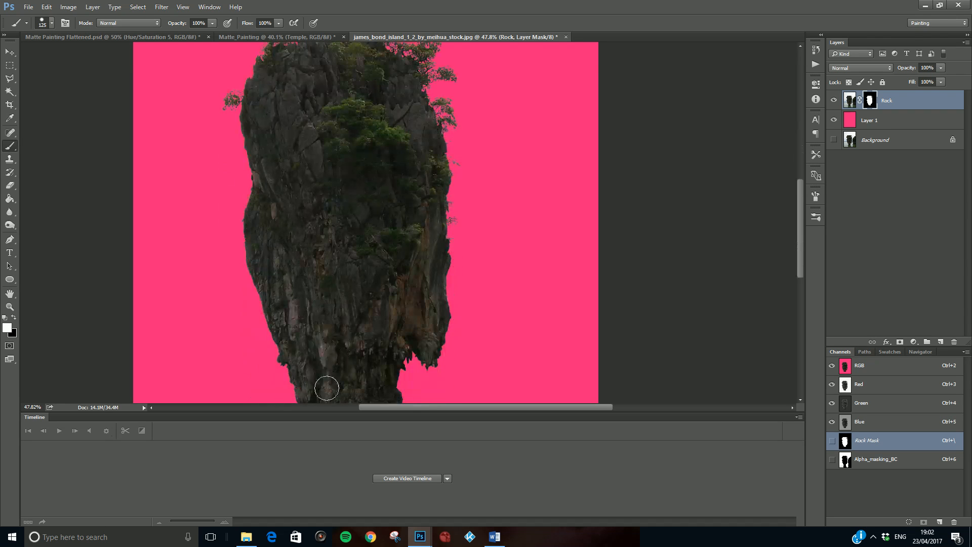
{"action": "mouse_move", "coordinate": [288, 284]}
{"action": "left_mouse_down"}
{"action": "mouse_move", "coordinate": [266, 275]}
{"action": "mouse_move", "coordinate": [282, 319]}
{"action": "mouse_move", "coordinate": [292, 334]}
{"action": "mouse_move", "coordinate": [297, 327]}
{"action": "left_mouse_up"}
{"action": "key", "text": "ctrl+z"}
{"action": "scroll", "coordinate": [393, 304], "scroll_direction": "down", "scroll_amount": 2}
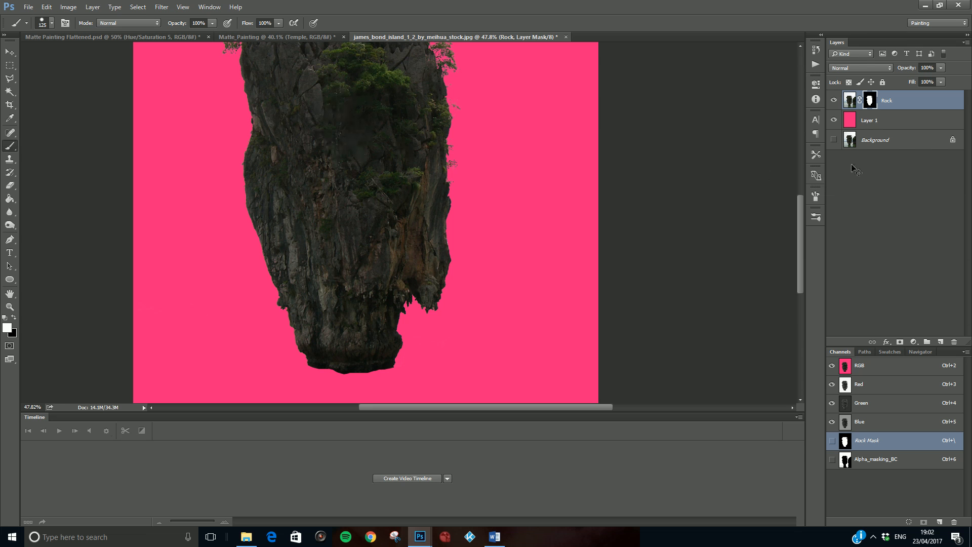
Toggle the pink Layer 1 repeatedly to check the rock for see-through spots, and leave the layer hidden
{"action": "left_click", "coordinate": [834, 120]}
{"action": "left_click", "coordinate": [833, 121]}
{"action": "left_click", "coordinate": [833, 121]}
{"action": "left_click", "coordinate": [833, 121]}
{"action": "left_click", "coordinate": [833, 120]}
{"action": "left_click", "coordinate": [833, 121]}
{"action": "scroll", "coordinate": [358, 93], "scroll_direction": "up", "scroll_amount": 3}
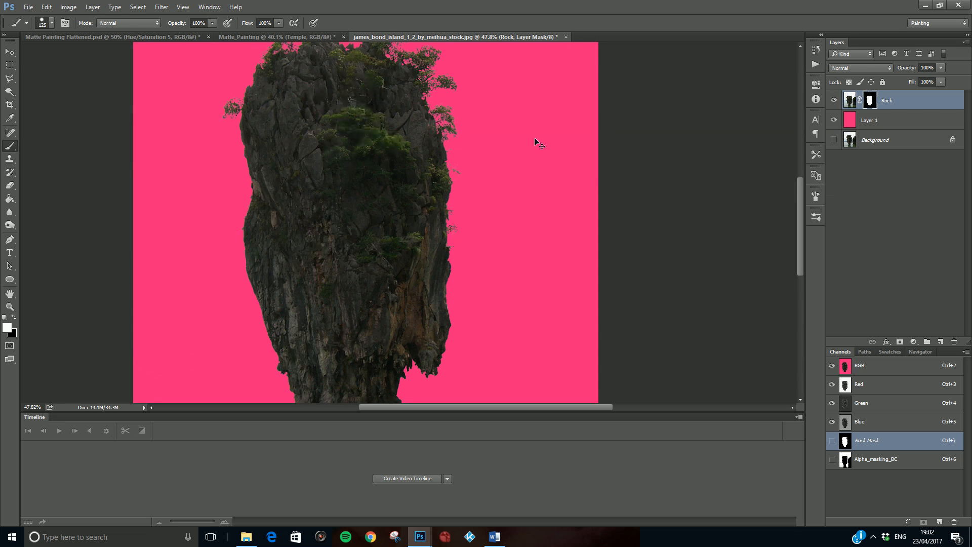
{"action": "left_click", "coordinate": [833, 121]}
{"action": "left_click", "coordinate": [833, 121]}
{"action": "left_click", "coordinate": [833, 121]}
{"action": "left_click", "coordinate": [833, 120]}
{"action": "left_click", "coordinate": [833, 121]}
{"action": "left_click", "coordinate": [834, 120]}
{"action": "left_click", "coordinate": [833, 120]}
{"action": "left_click", "coordinate": [834, 120]}
{"action": "left_click", "coordinate": [834, 121]}
{"action": "left_click", "coordinate": [834, 121]}
{"action": "left_click", "coordinate": [836, 120]}
{"action": "left_click", "coordinate": [836, 120]}
{"action": "left_click", "coordinate": [836, 120]}
{"action": "left_click", "coordinate": [836, 121]}
{"action": "left_click", "coordinate": [836, 121]}
{"action": "left_click", "coordinate": [836, 121]}
{"action": "left_click", "coordinate": [836, 120]}
{"action": "scroll", "coordinate": [355, 166], "scroll_direction": "down", "scroll_amount": 5}
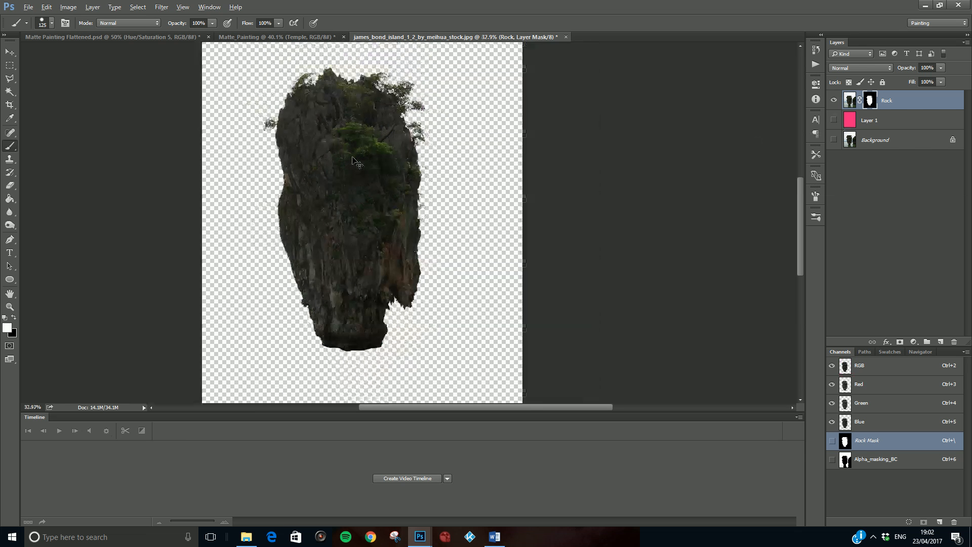
Float the james_bond_island document, copy its masked Rock layer into Matte_Painting, and minimize the floating document
{"action": "left_click", "coordinate": [10, 51]}
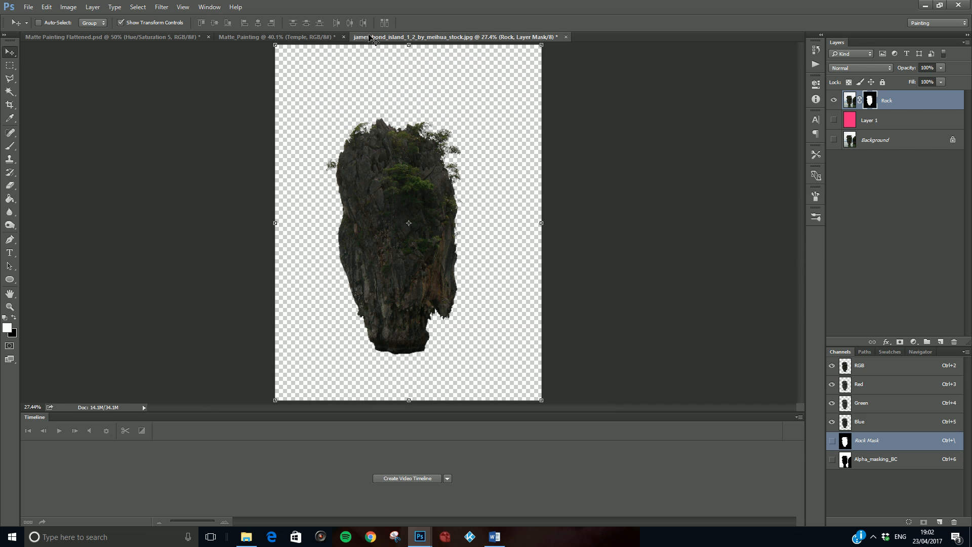
{"action": "left_click_drag", "start_coordinate": [372, 38], "coordinate": [403, 152]}
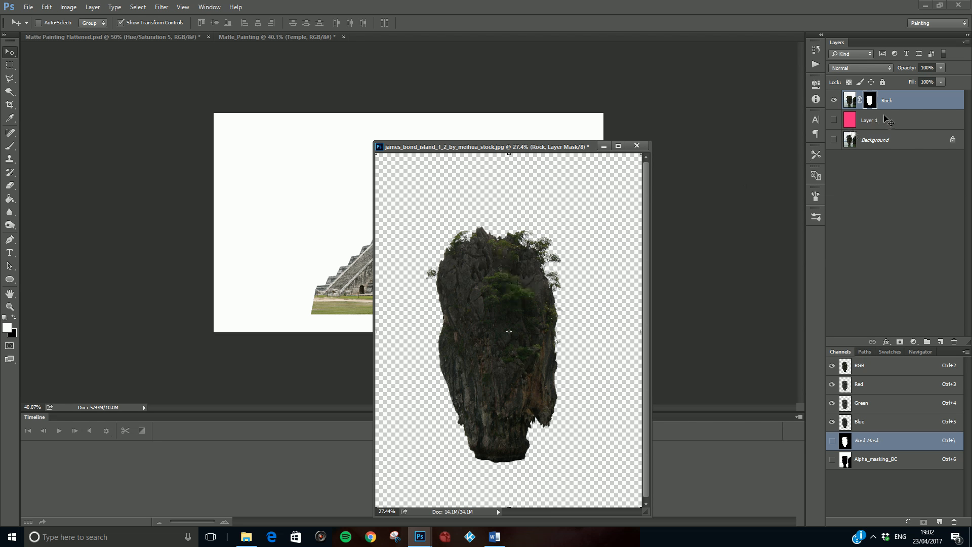
{"action": "left_click_drag", "start_coordinate": [489, 312], "coordinate": [283, 235]}
{"action": "left_click", "coordinate": [603, 146]}
Scale the rock down and place it on the left side of the canvas beside the temple, with its base reaching the lower edge
{"action": "left_click_drag", "start_coordinate": [270, 183], "coordinate": [356, 239]}
{"action": "left_click_drag", "start_coordinate": [554, 62], "coordinate": [420, 235]}
{"action": "left_click_drag", "start_coordinate": [310, 279], "coordinate": [321, 90]}
{"action": "left_click_drag", "start_coordinate": [443, 50], "coordinate": [429, 69]}
{"action": "key", "text": "Return"}
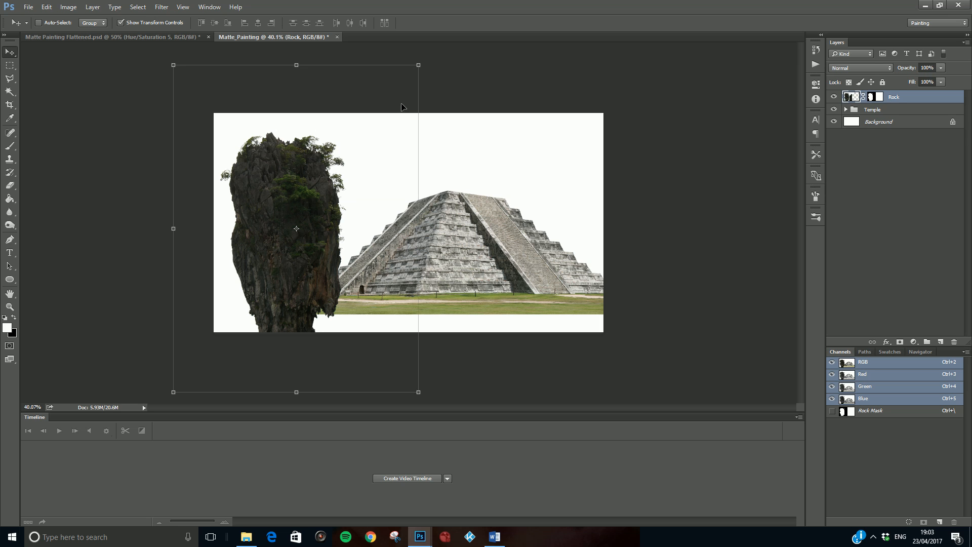
Switch to File Explorer and preview the beach rocks, Rocky_Mountains_banner.jpg and LandscapesGreen0028_600.jpg in the Source Images folder
{"action": "left_click", "coordinate": [246, 537]}
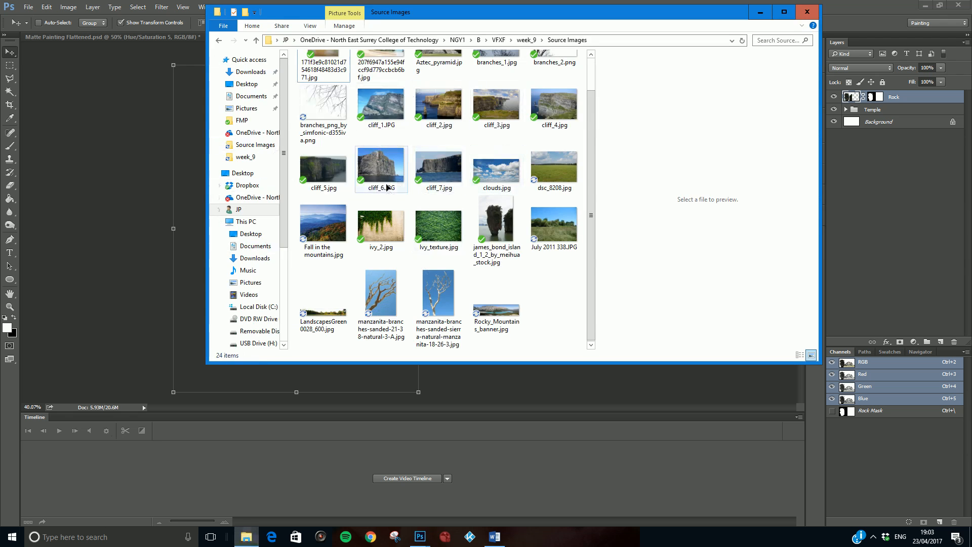
{"action": "scroll", "coordinate": [344, 132], "scroll_direction": "up", "scroll_amount": 2}
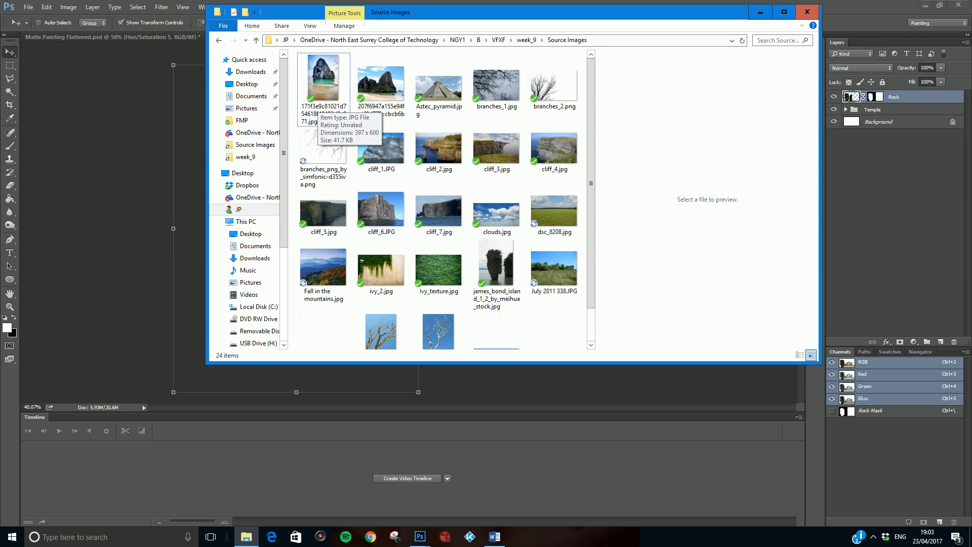
{"action": "left_click", "coordinate": [396, 73]}
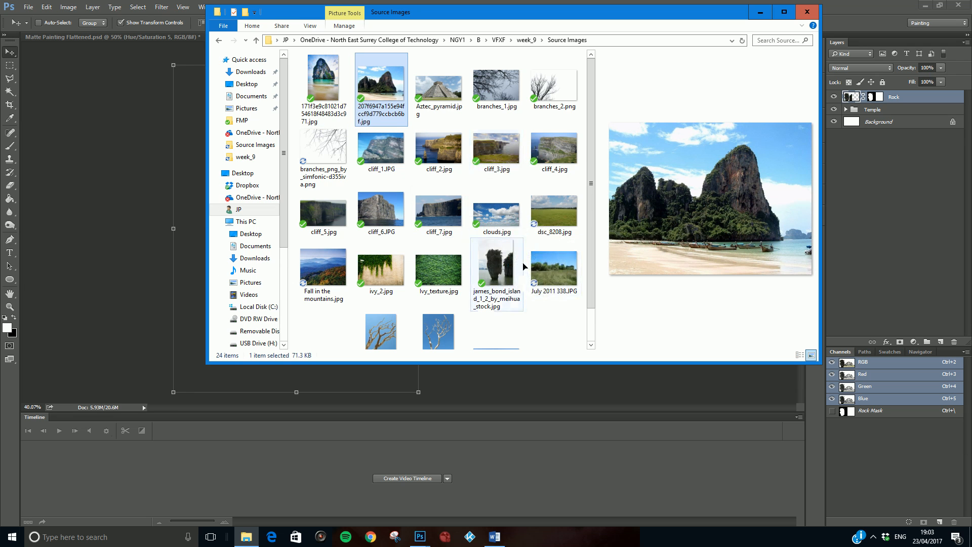
{"action": "scroll", "coordinate": [494, 259], "scroll_direction": "down", "scroll_amount": 1}
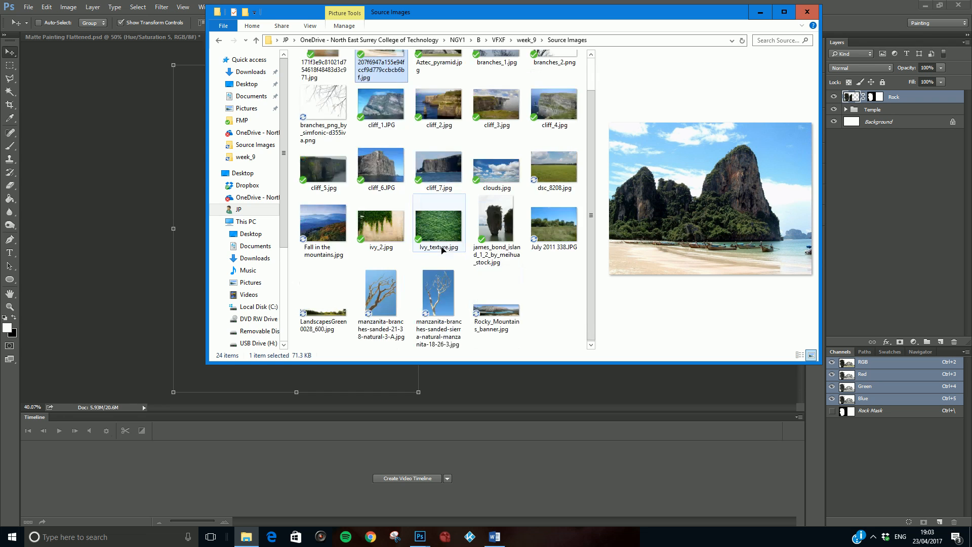
{"action": "left_click", "coordinate": [496, 303]}
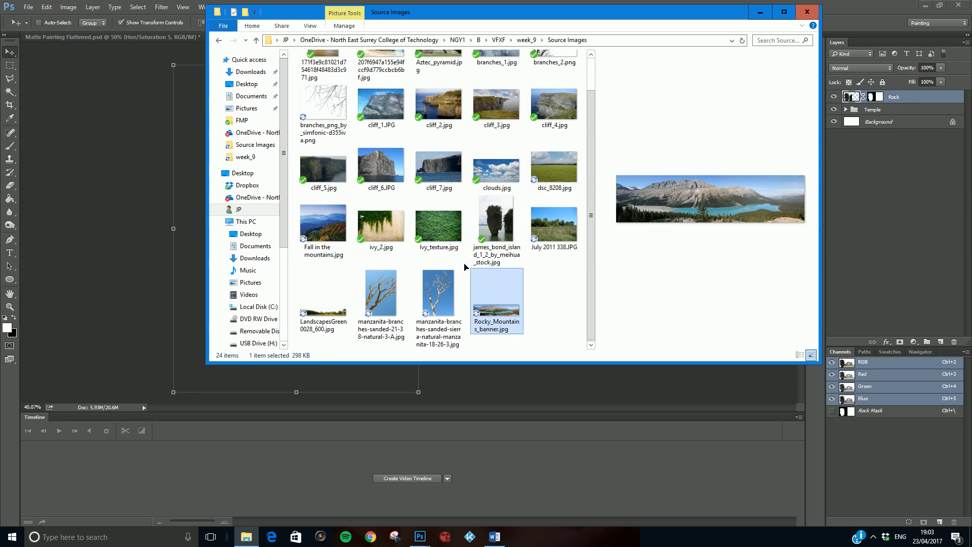
{"action": "scroll", "coordinate": [470, 253], "scroll_direction": "up", "scroll_amount": 1}
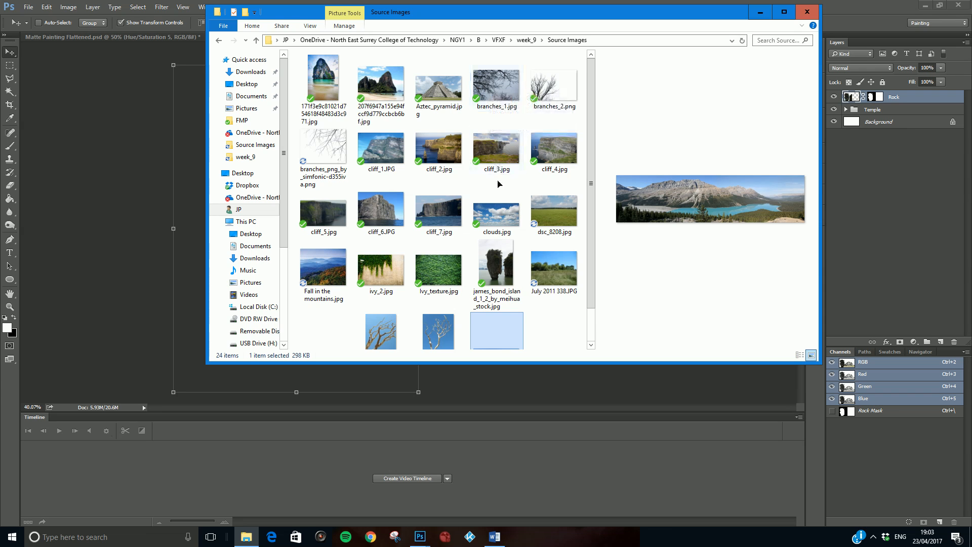
{"action": "scroll", "coordinate": [468, 175], "scroll_direction": "down", "scroll_amount": 1}
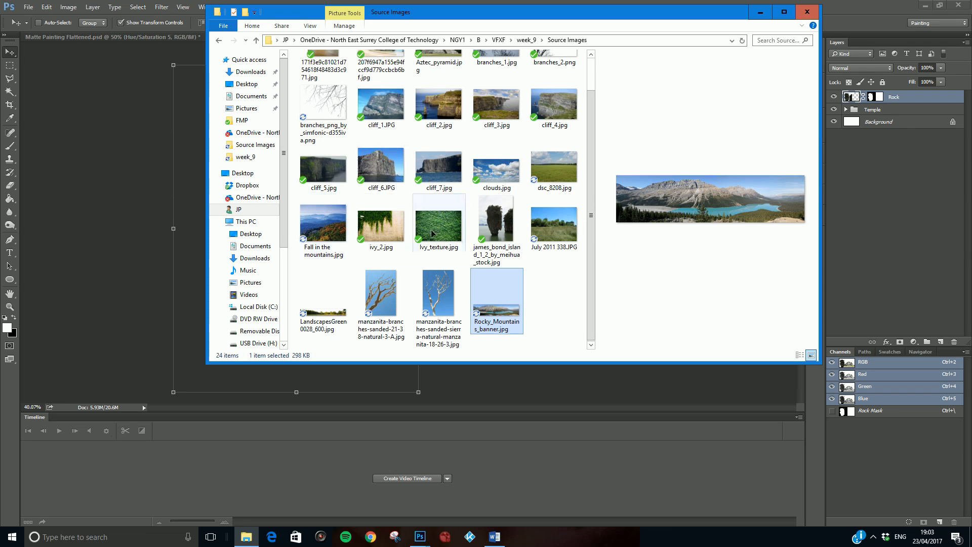
{"action": "left_click", "coordinate": [322, 305]}
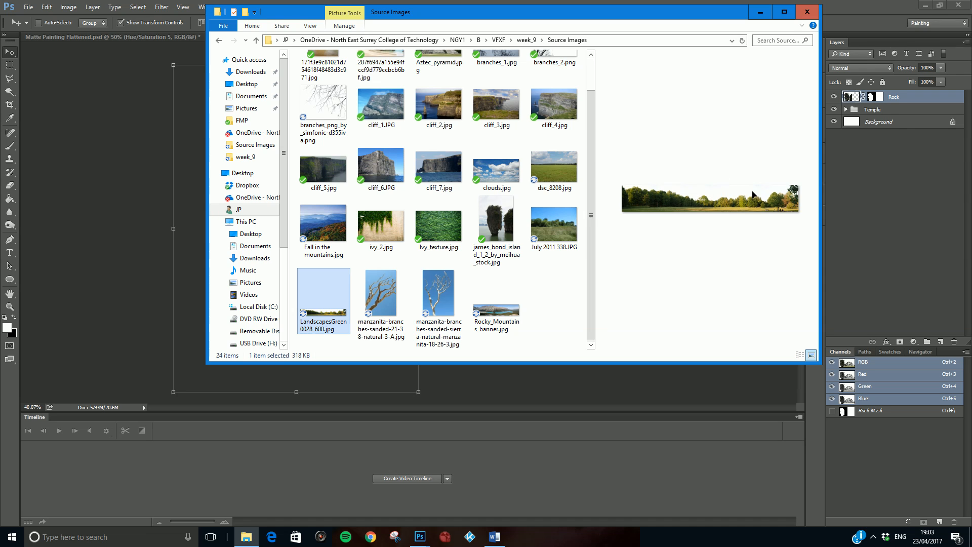
{"action": "left_click", "coordinate": [761, 11]}
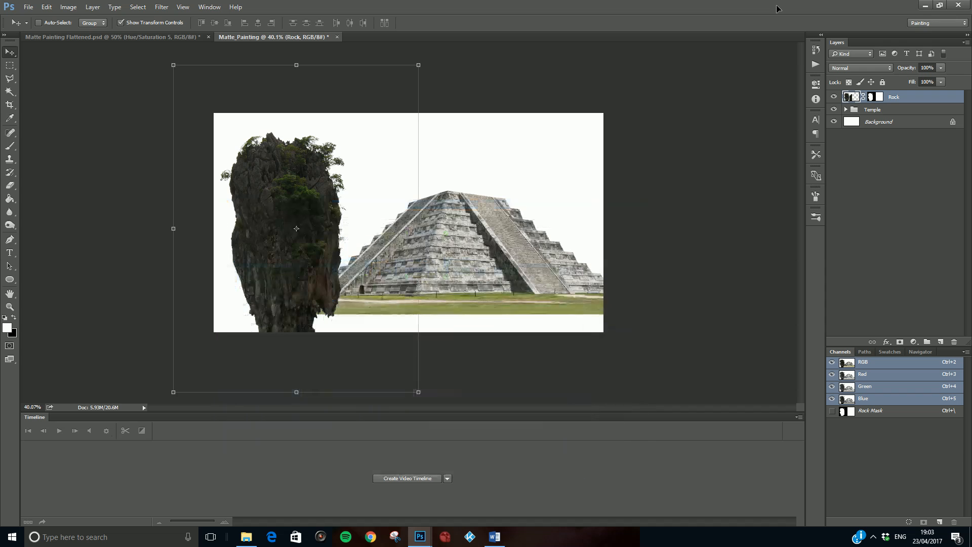